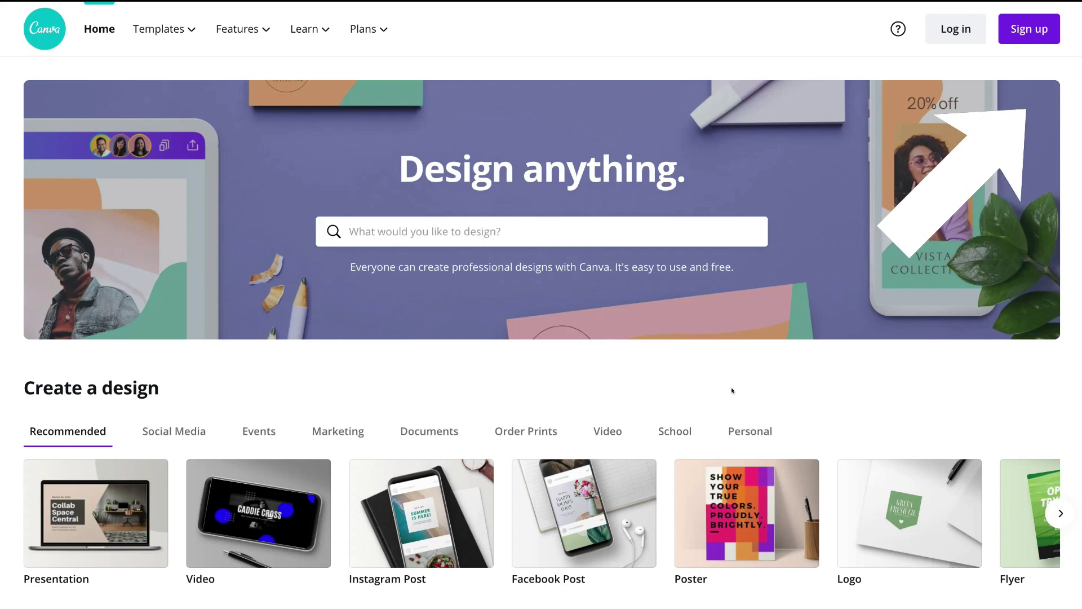
Step: Open the sign-up for a new account
click(1040, 30)
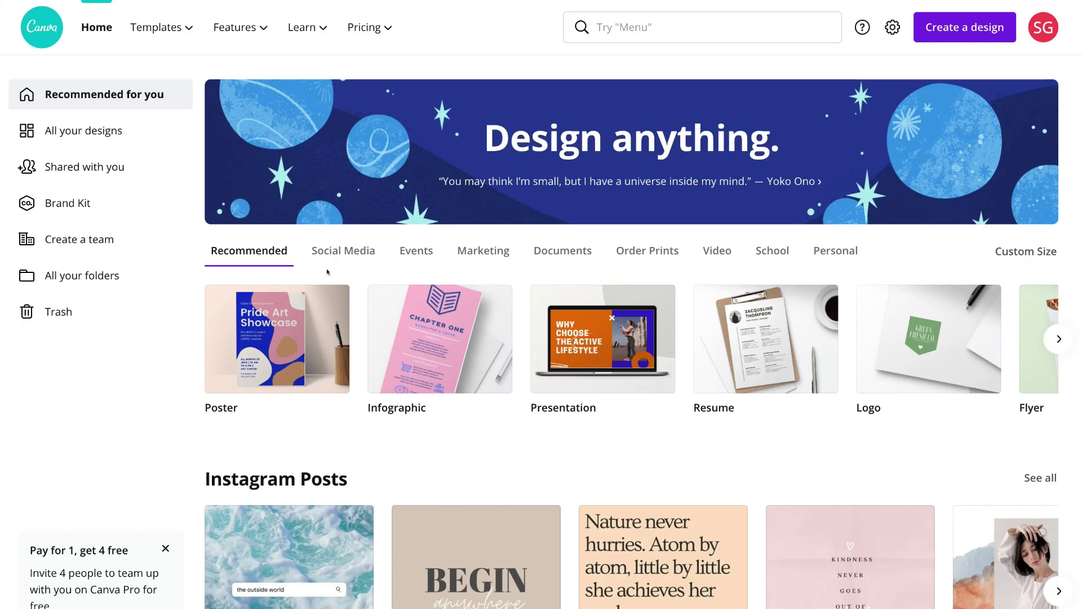
Step: Search the available design types for "poster" and dismiss the suggestions
click(627, 28)
text(poster)
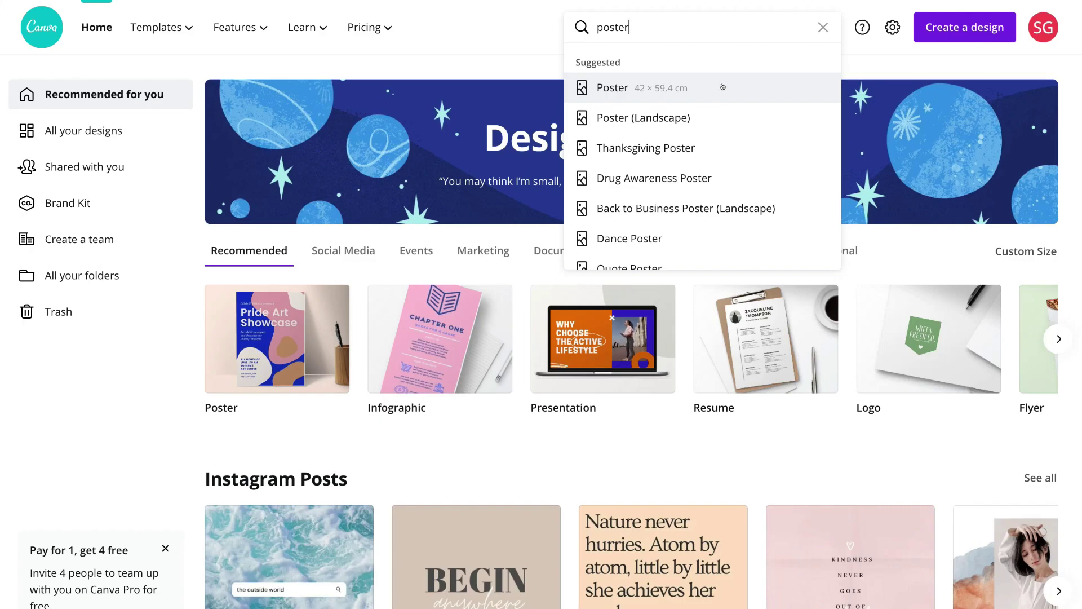
click(554, 66)
Step: Look through the recommended, social media, events and marketing design types
scroll(558, 240, down, 2)
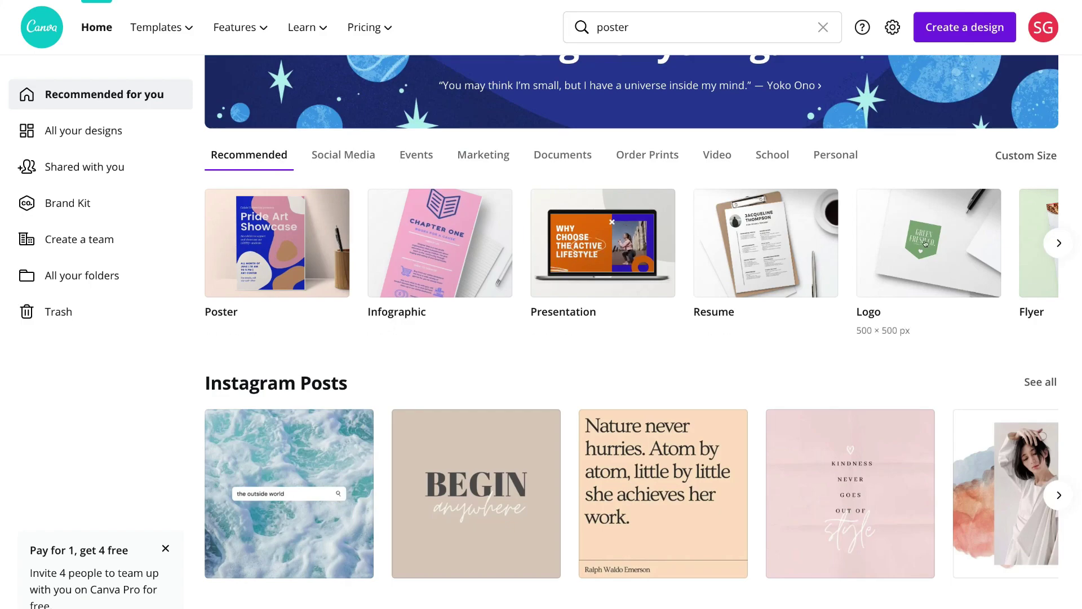
click(1058, 243)
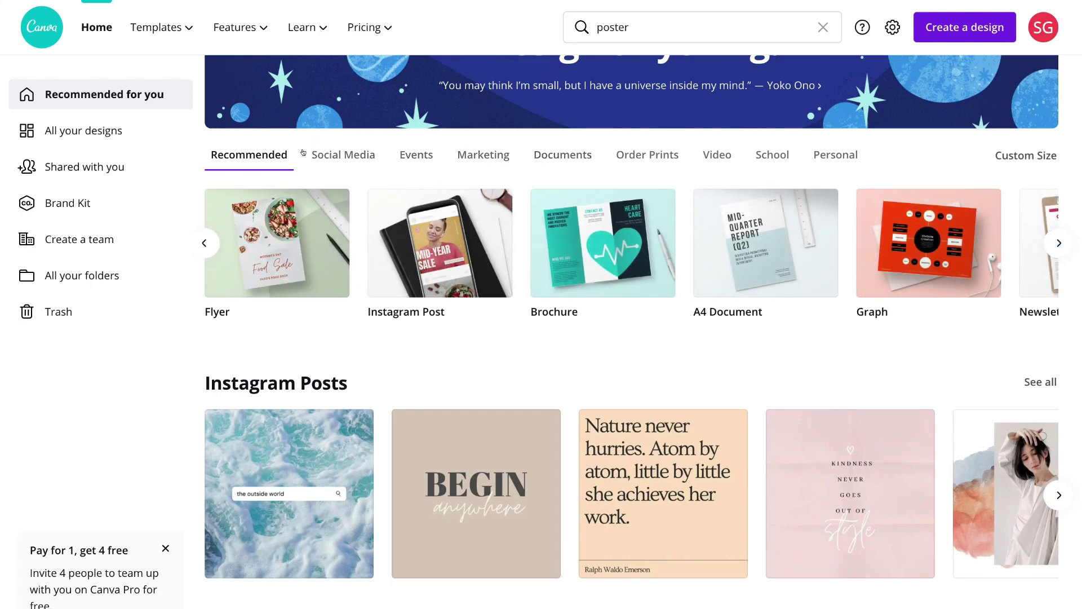
click(341, 156)
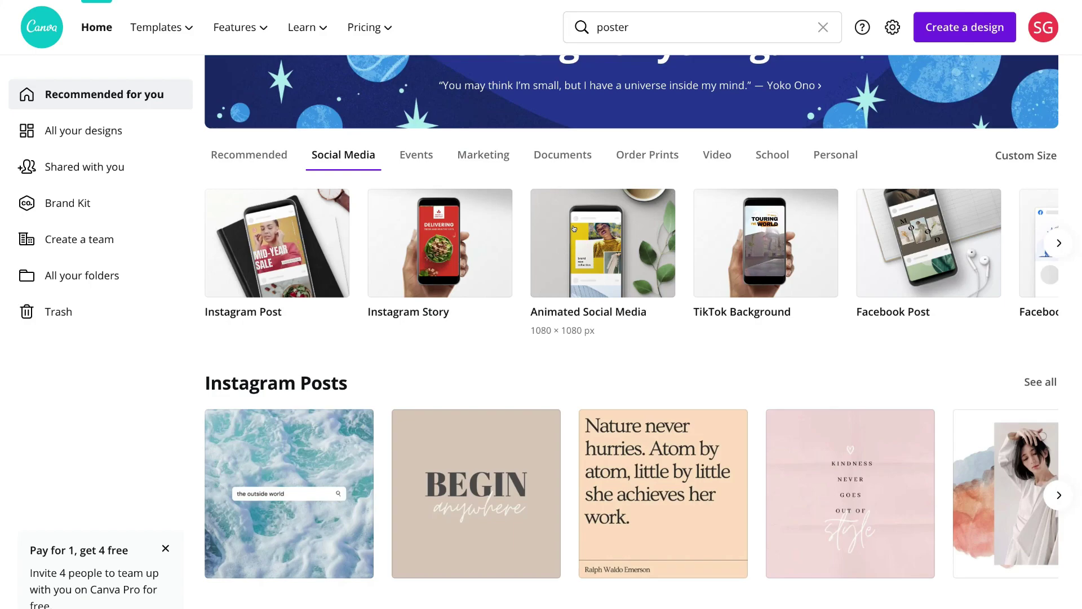
click(415, 156)
click(483, 156)
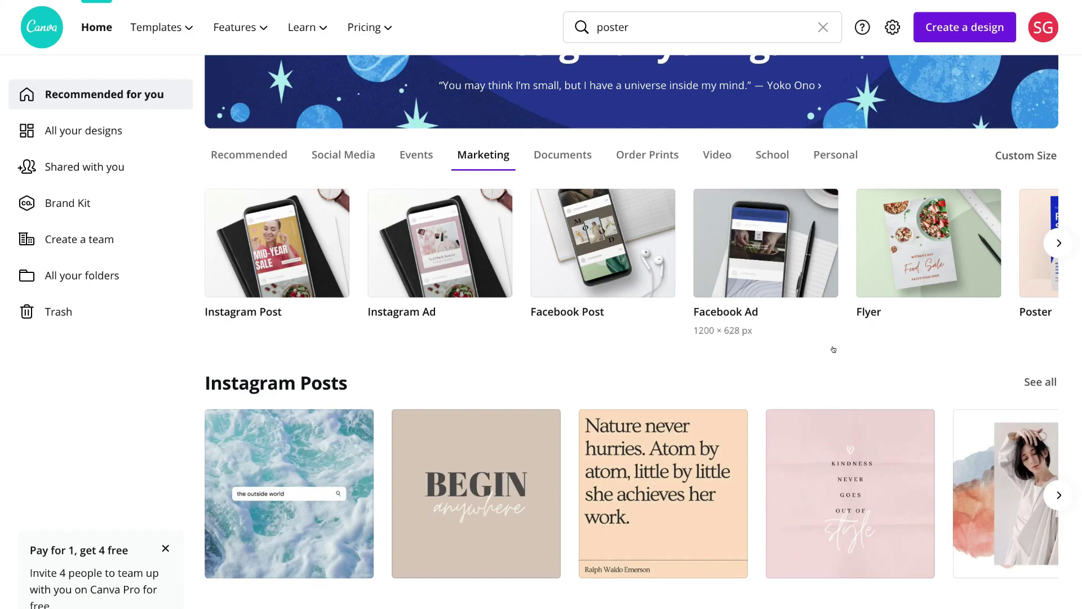
Step: Examine the suggested template rows for Instagram posts, posters, Facebook posts and logos
scroll(837, 347, down, 4)
scroll(837, 350, down, 2)
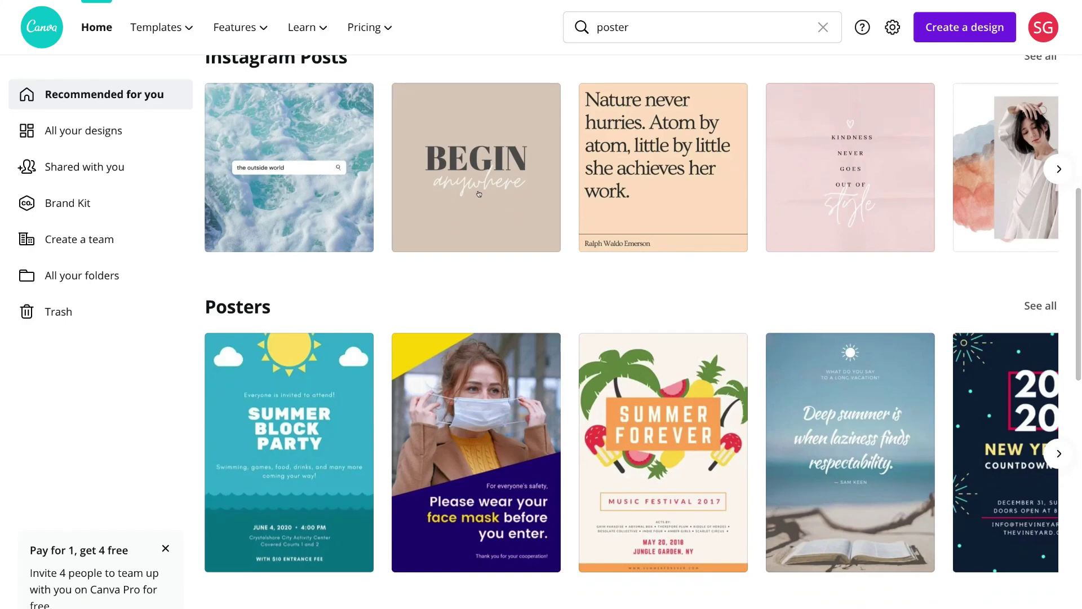
scroll(470, 154, up, 1)
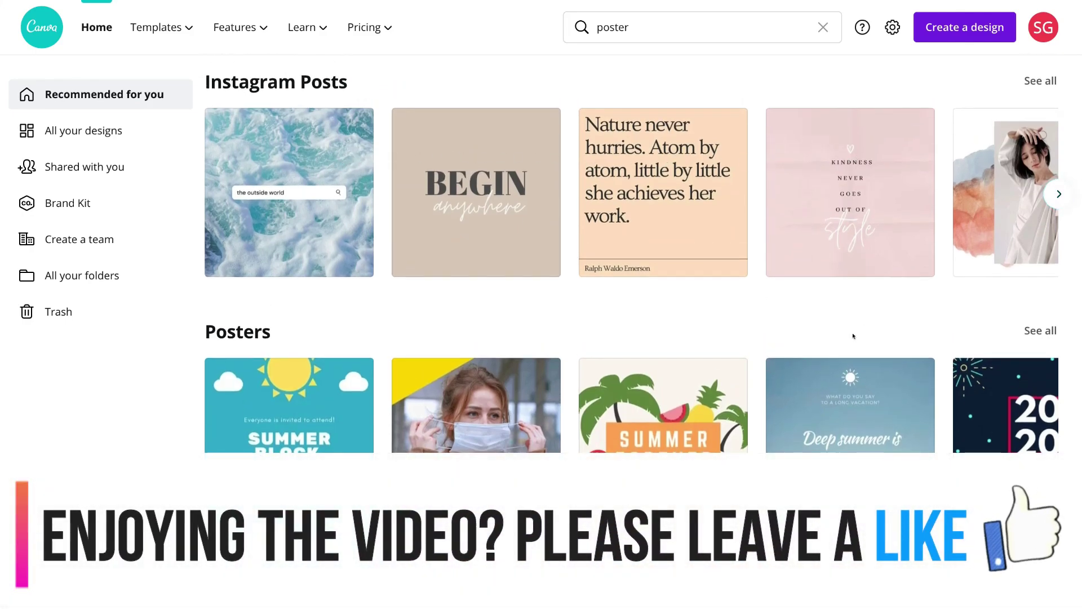
scroll(284, 284, down, 3)
scroll(284, 285, down, 6)
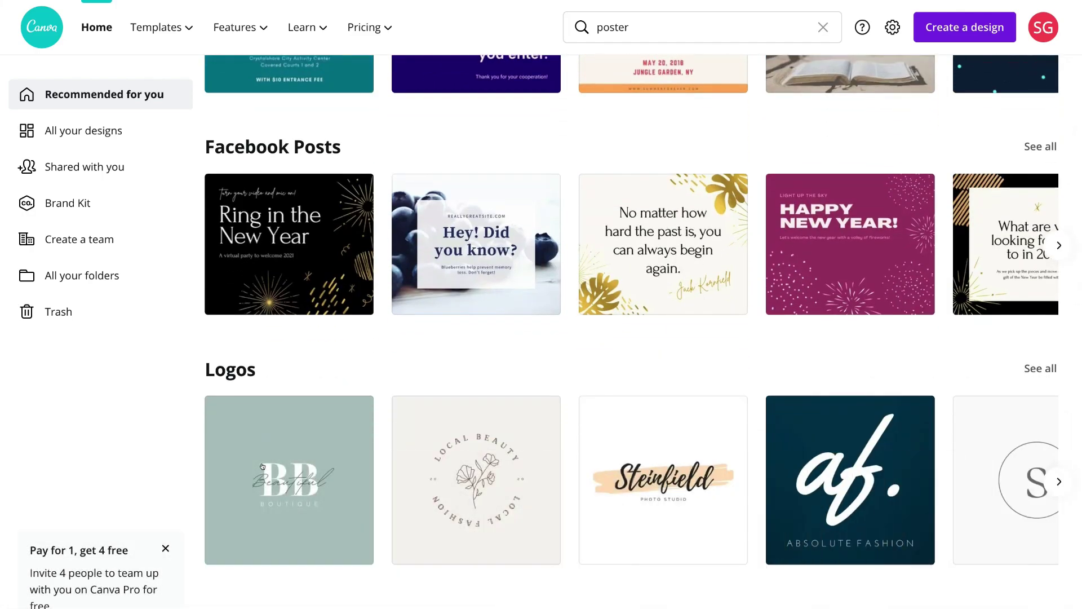
scroll(477, 345, up, 10)
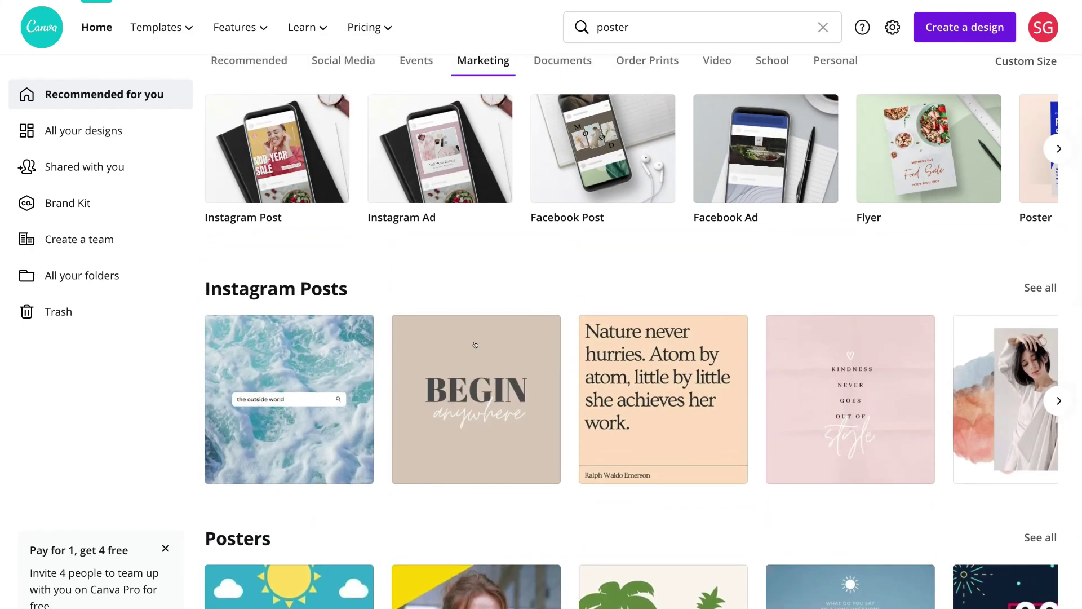
scroll(477, 346, up, 4)
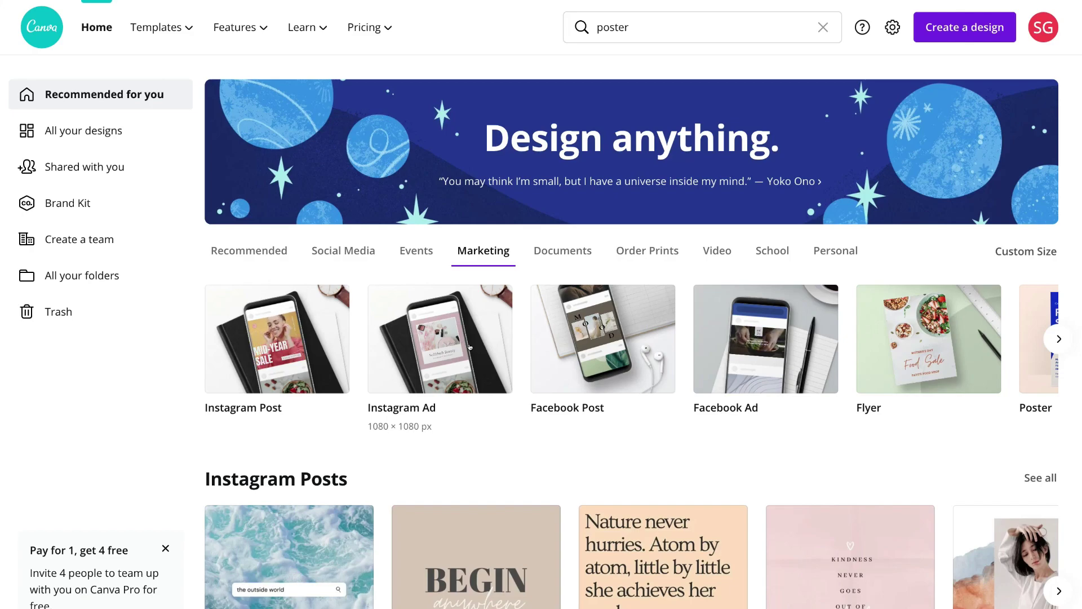
Step: Enter a custom design size of 1000 × 1000 px
click(1004, 252)
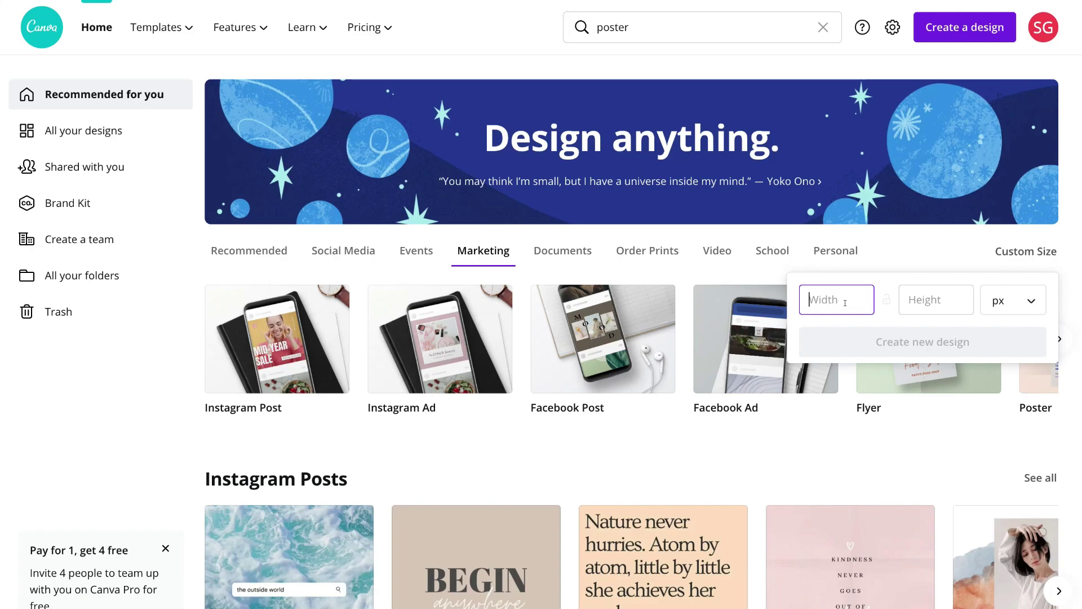
click(1015, 301)
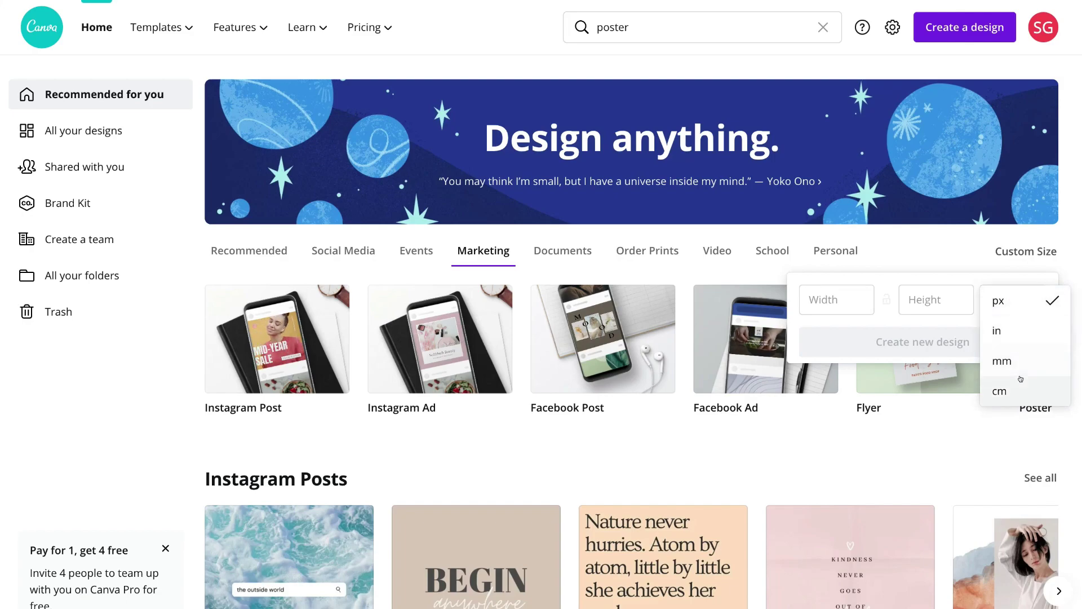
click(1014, 300)
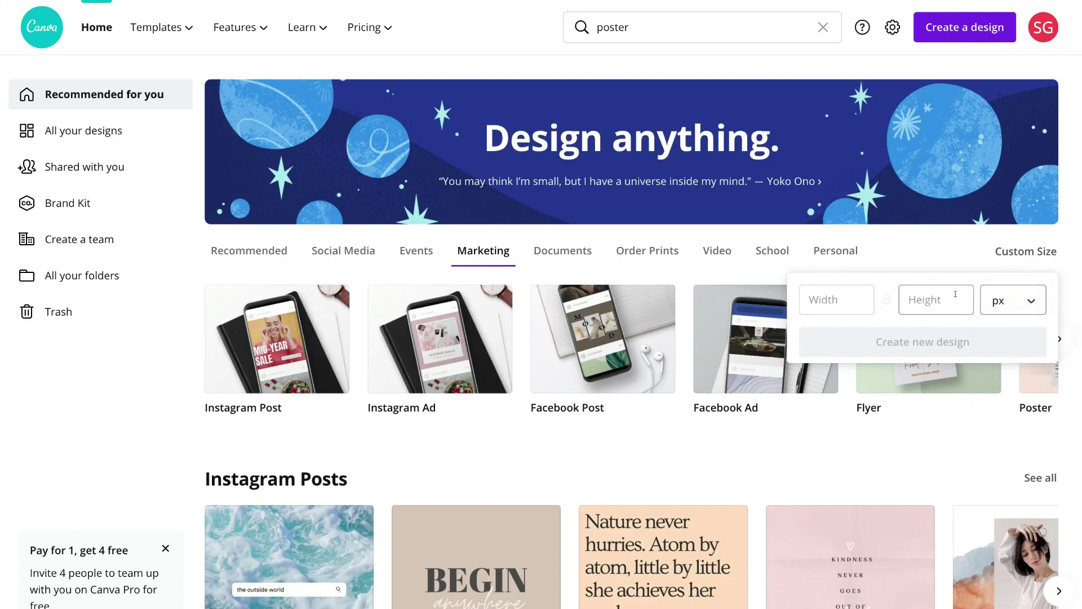
click(847, 294)
text(1000)
click(942, 296)
text(1000)
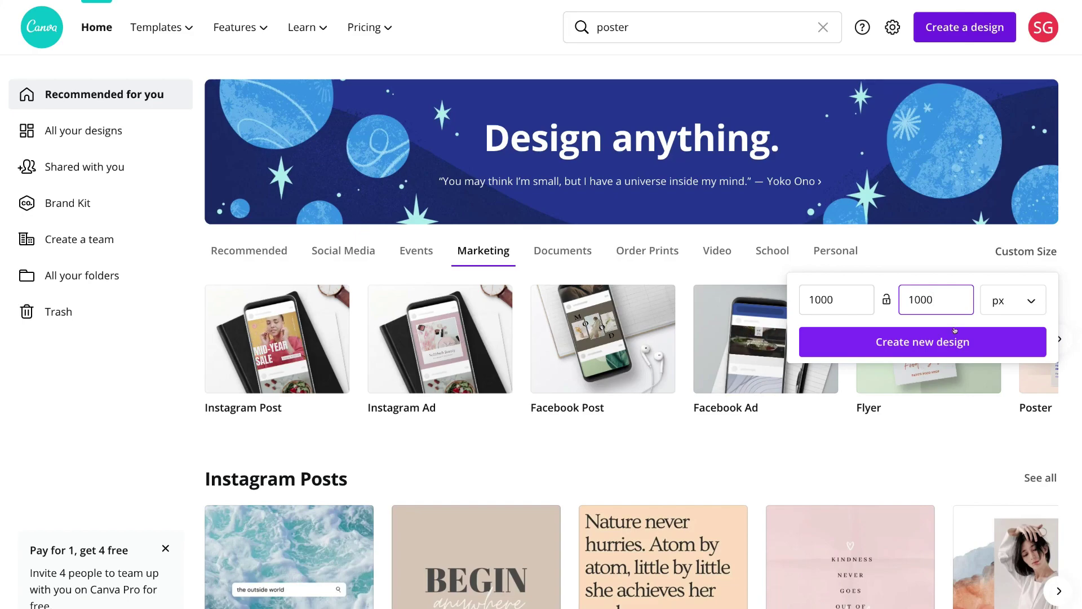
Step: Review the custom size, image and suggested format options for creating a new design
click(966, 37)
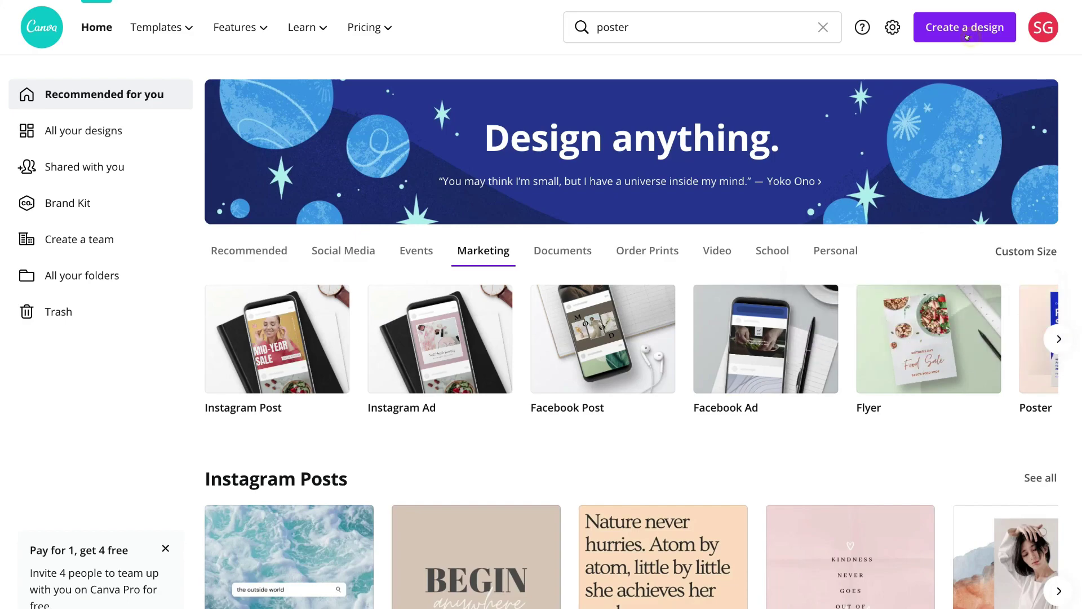
click(966, 36)
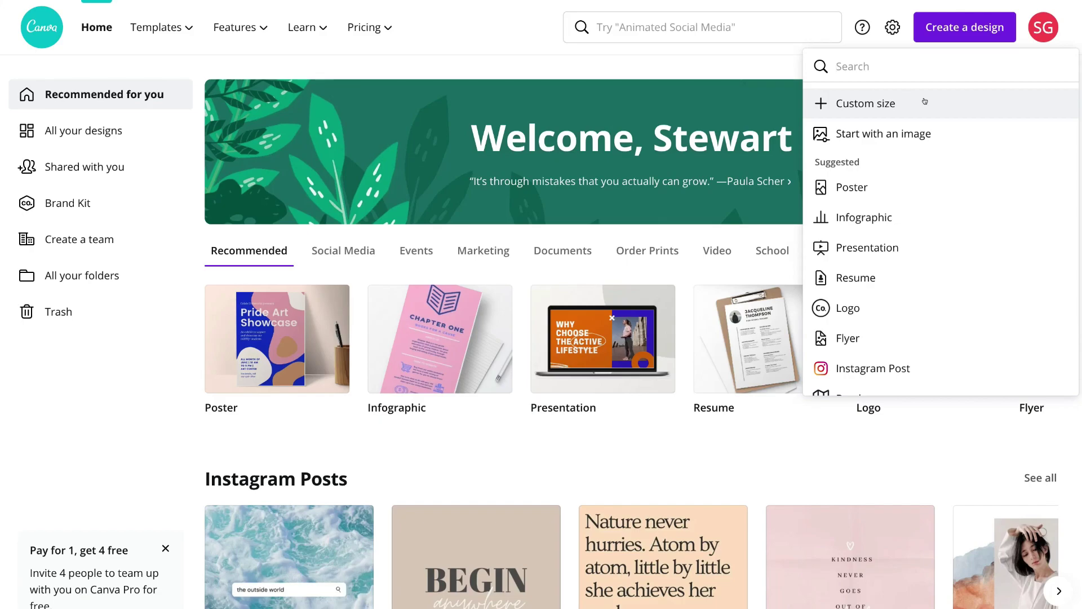
key(Escape)
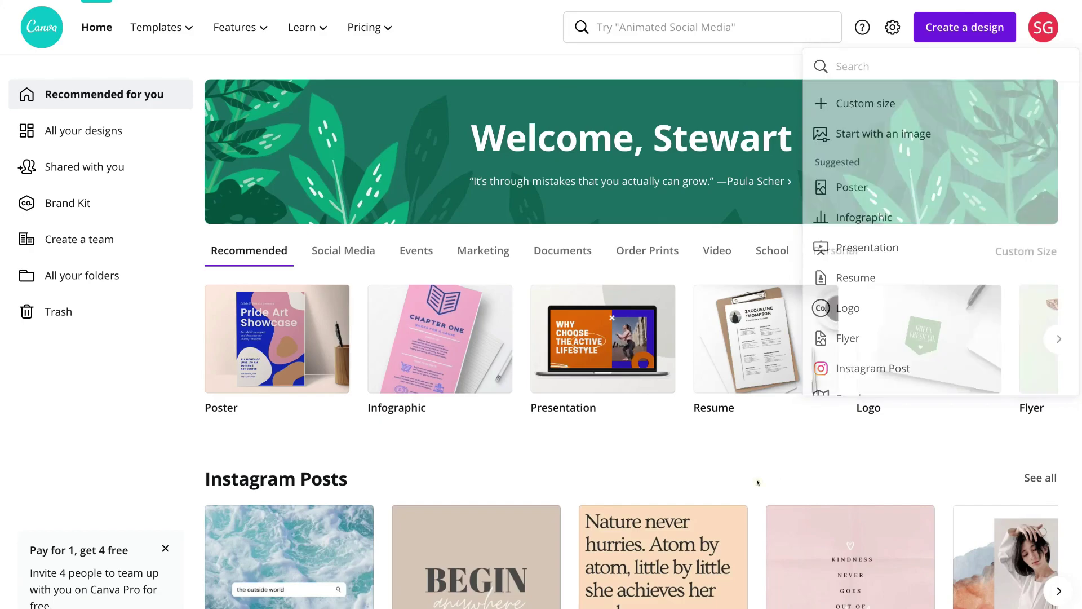
Step: Show the full collection of Facebook Posts templates
scroll(758, 483, down, 3)
scroll(758, 482, down, 8)
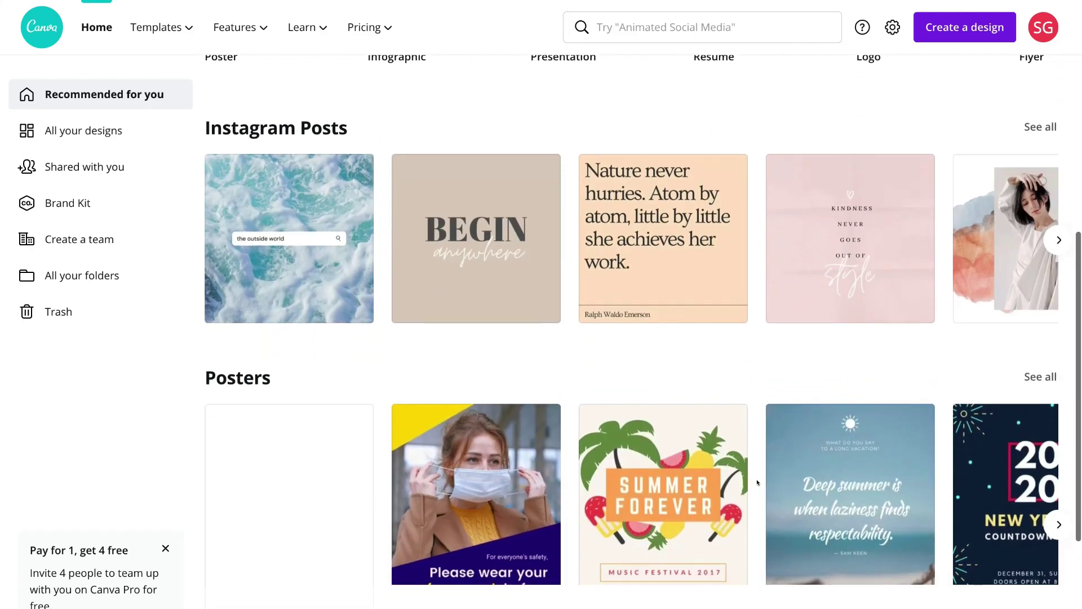
scroll(757, 483, down, 3)
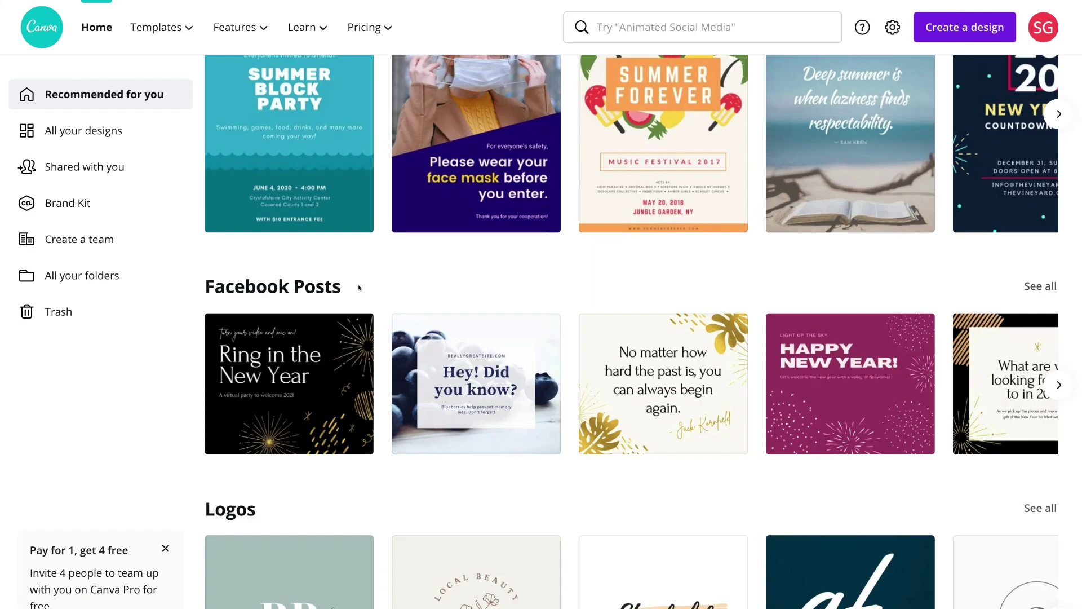
click(1043, 285)
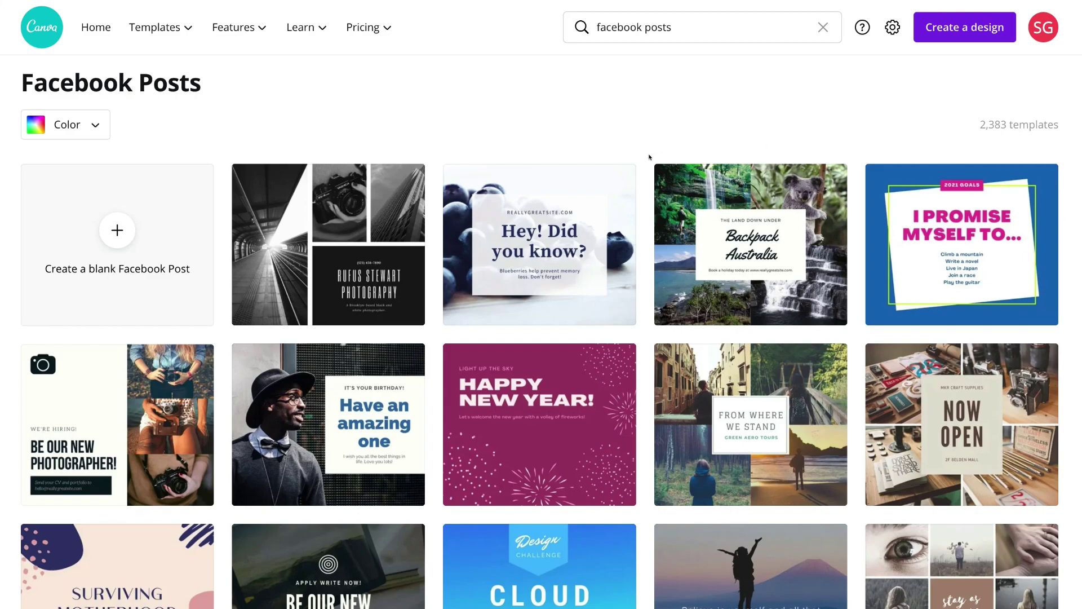
Step: Open the MKR Craft Supplies "NOW OPEN" Facebook post template for editing
scroll(649, 157, down, 6)
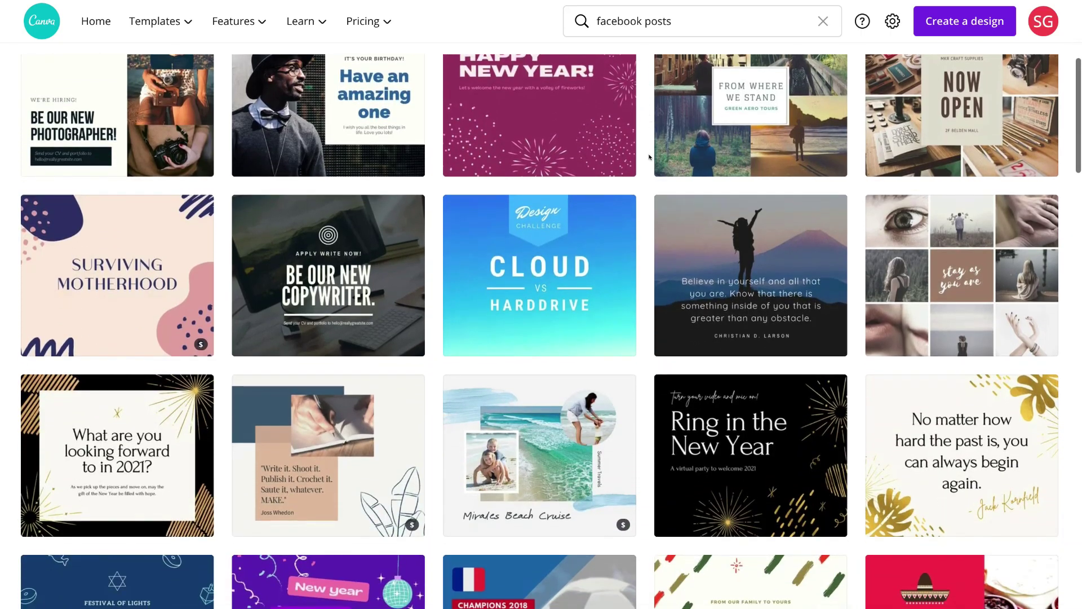
scroll(650, 157, down, 4)
scroll(649, 157, up, 2)
scroll(650, 157, up, 6)
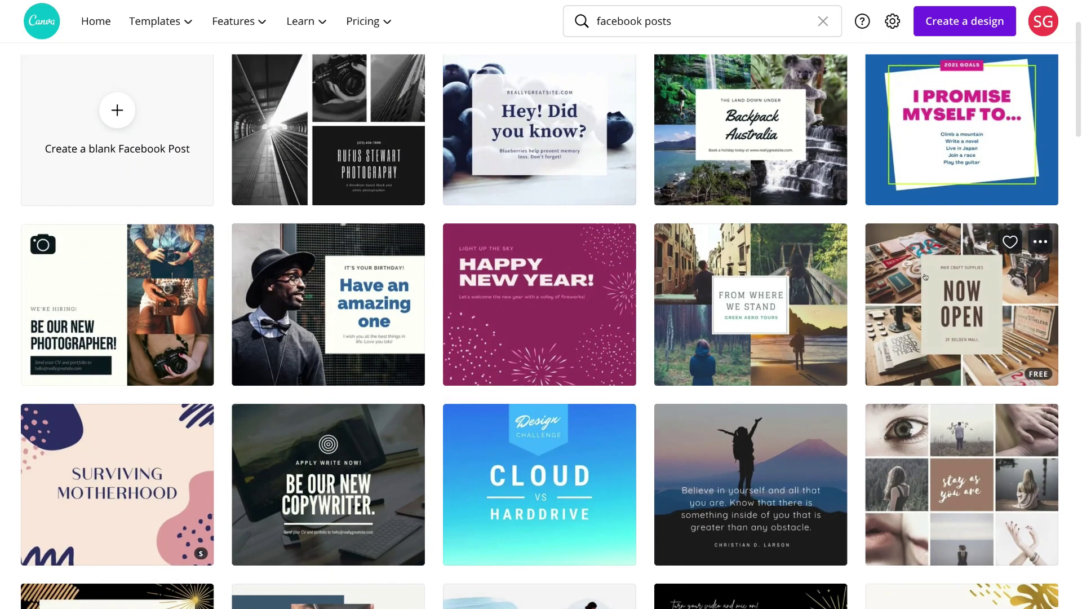
click(974, 291)
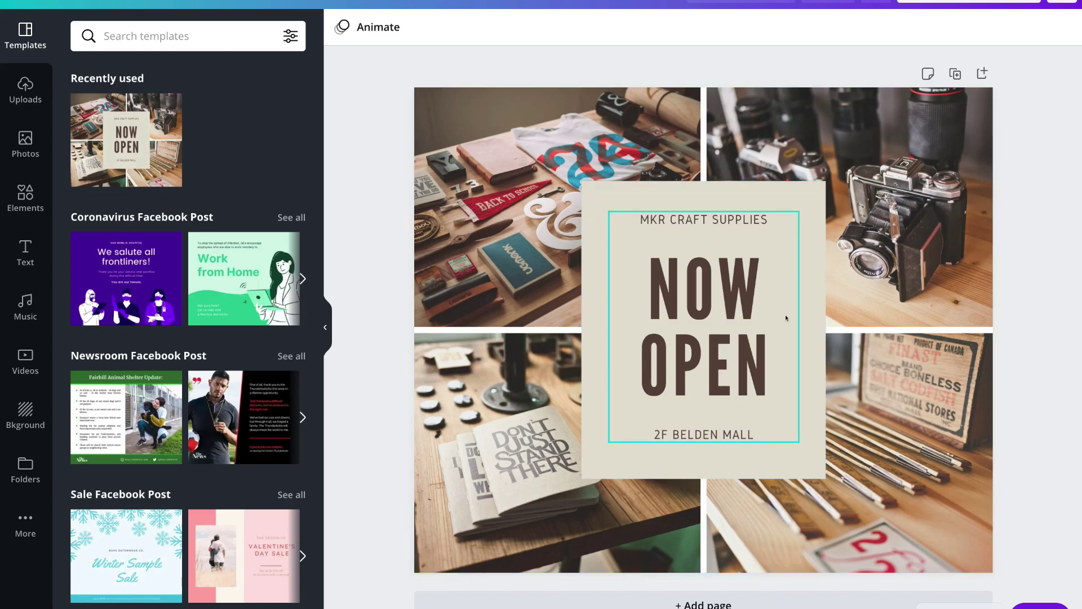
Step: Select the "NOW OPEN" heading and inspect its available fonts and text spacing settings
click(696, 311)
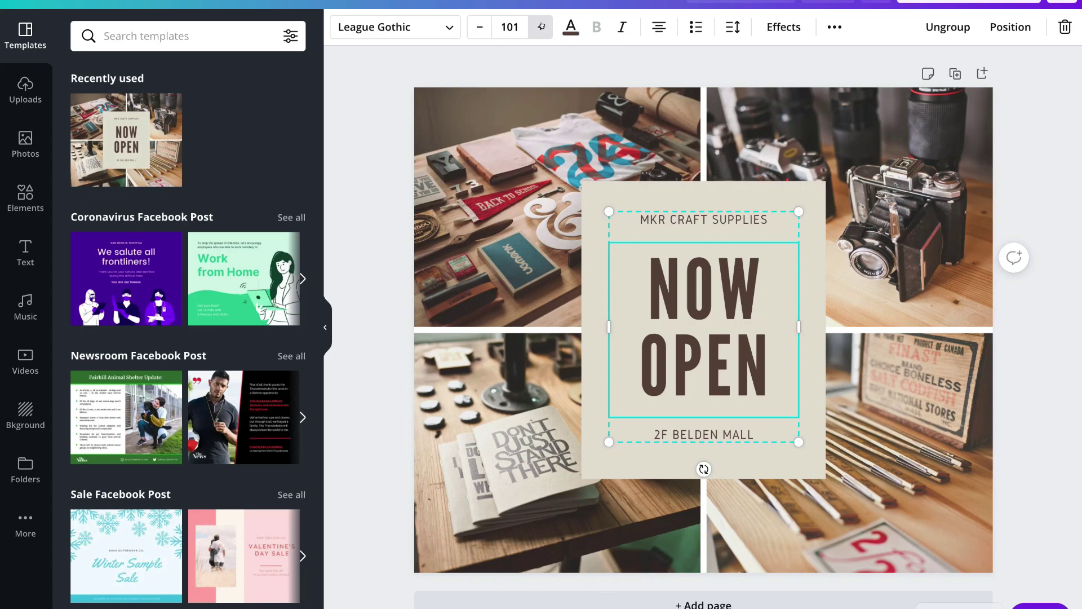
click(447, 25)
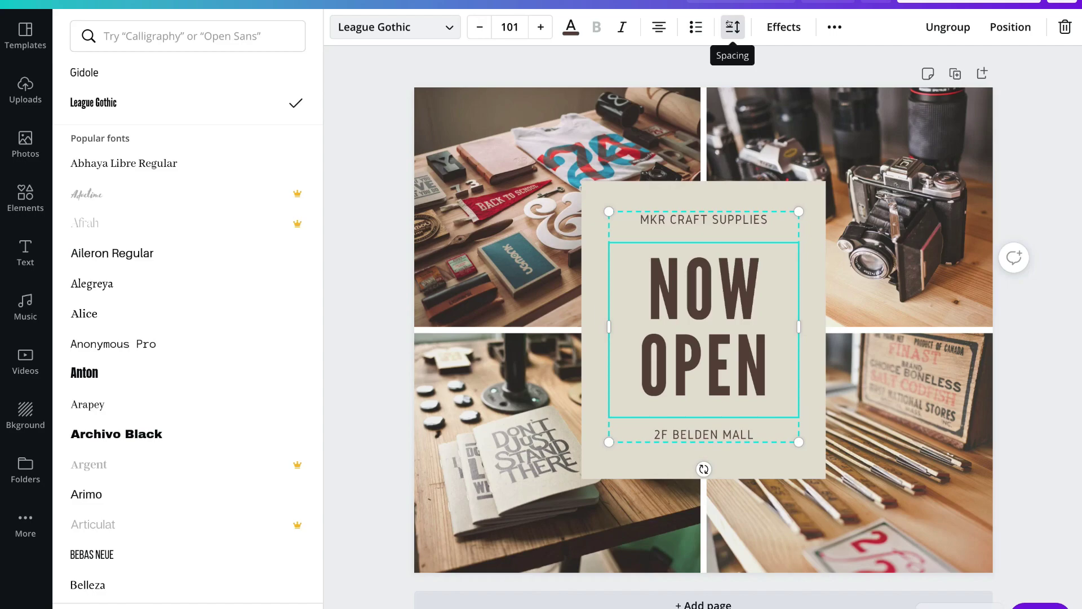
click(729, 24)
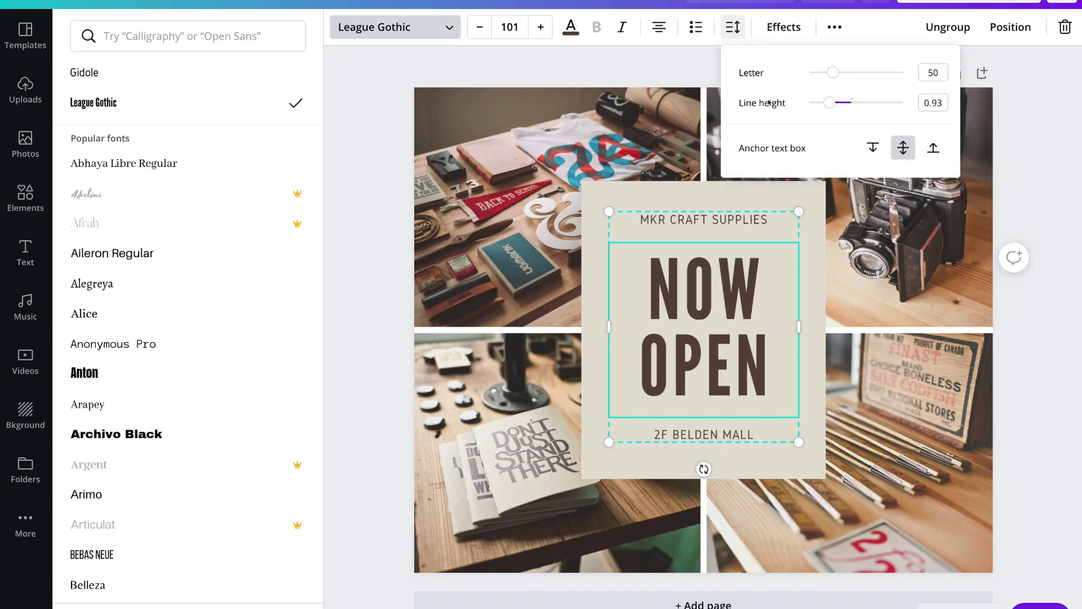
Step: Apply the Lift text effect to the "NOW OPEN" heading and check its additional text options
click(784, 29)
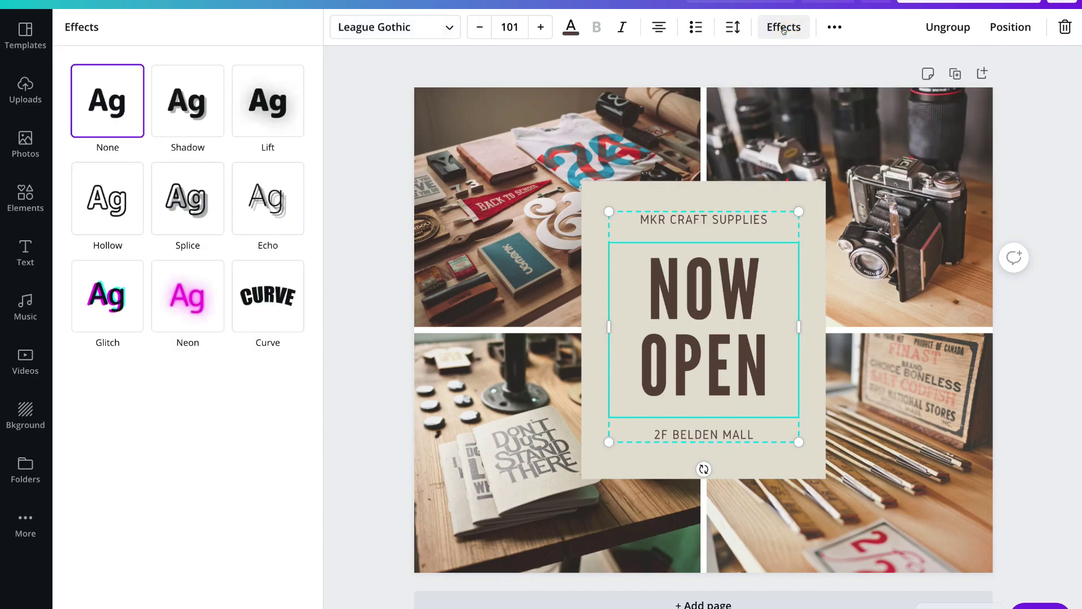
click(263, 104)
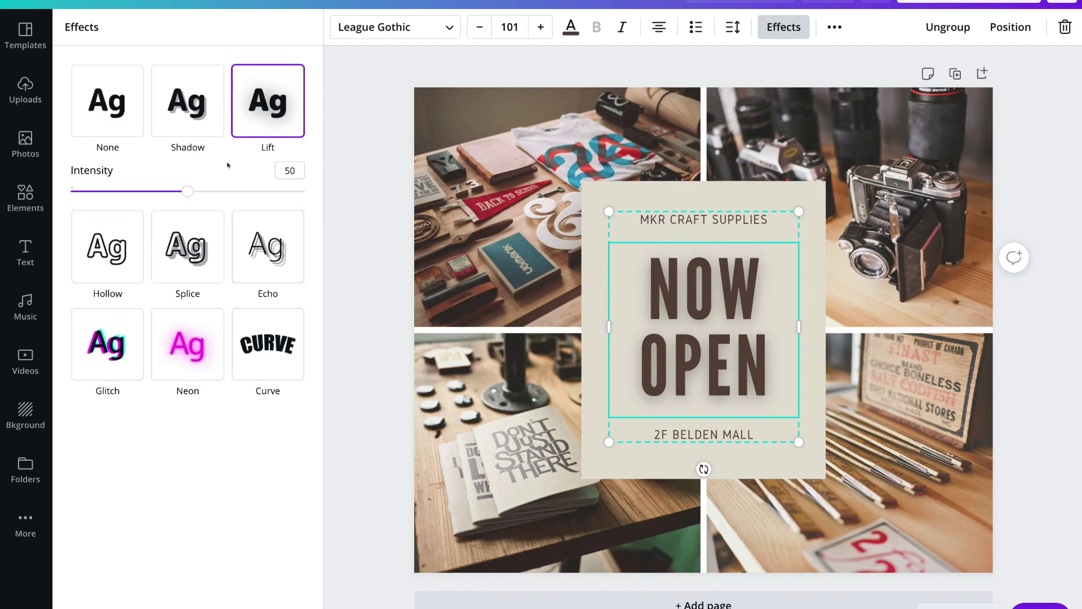
click(829, 25)
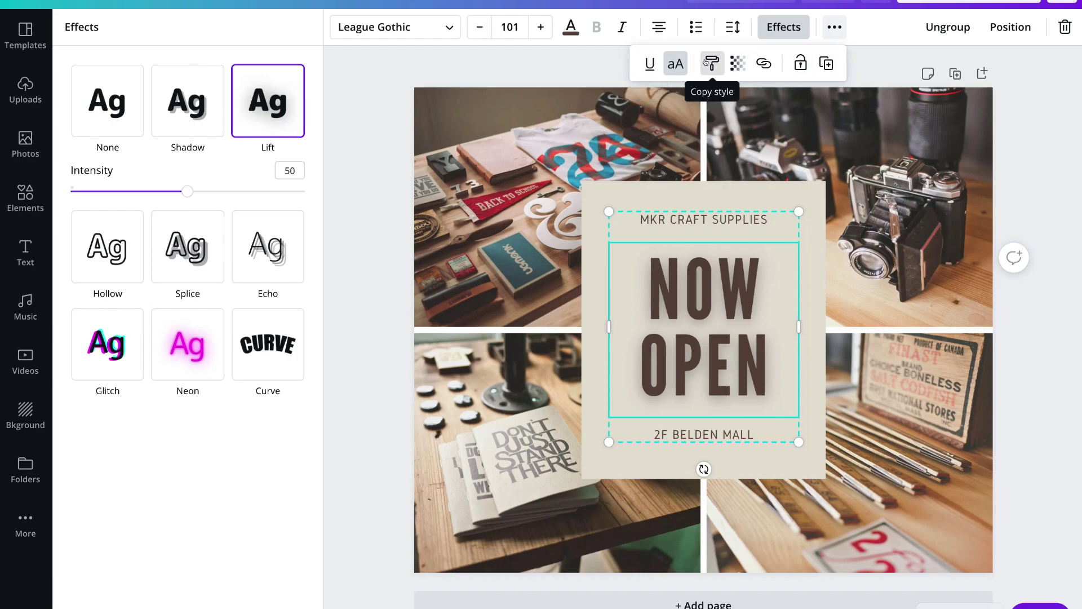
click(823, 63)
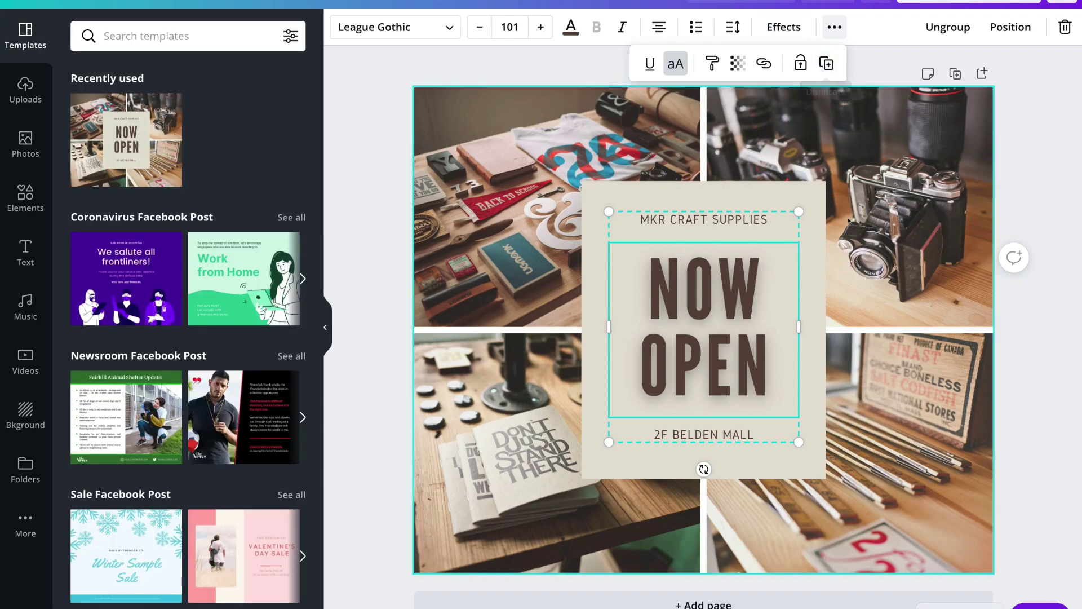
Step: Retype the word "NOW" in the "NOW OPEN" heading
click(645, 292)
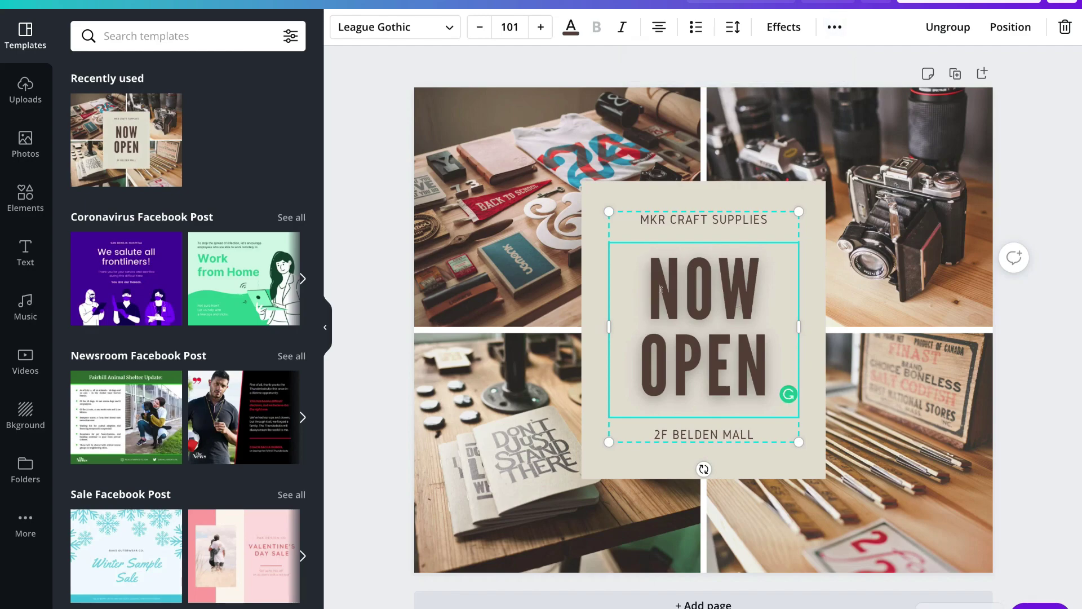
text(HSHD)
key(BackSpace)
key(BackSpace)
drag(761, 290, 649, 288)
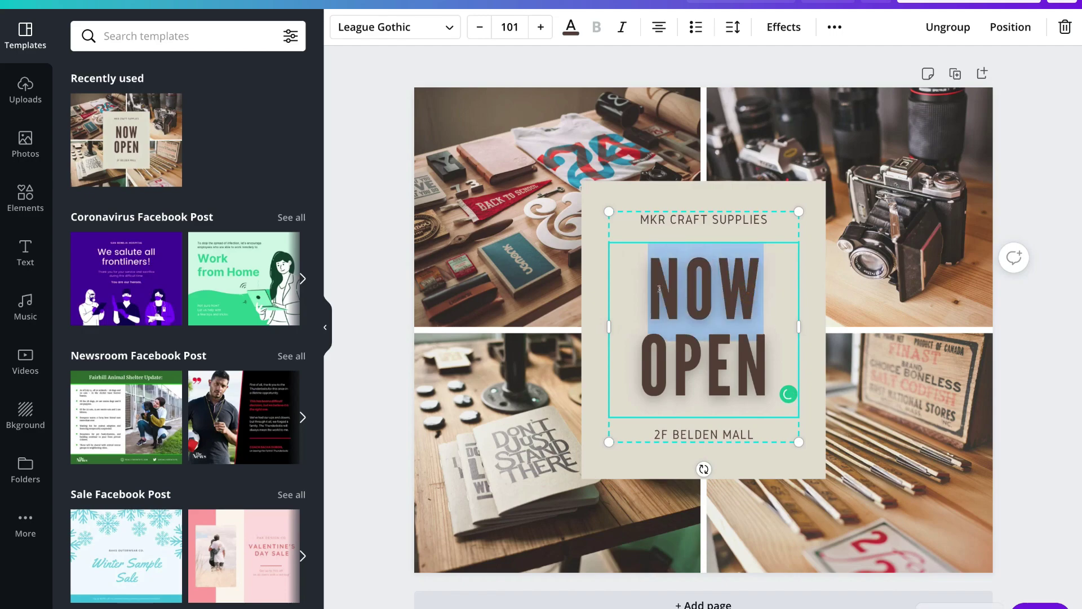
key(BackSpace)
text(NOW)
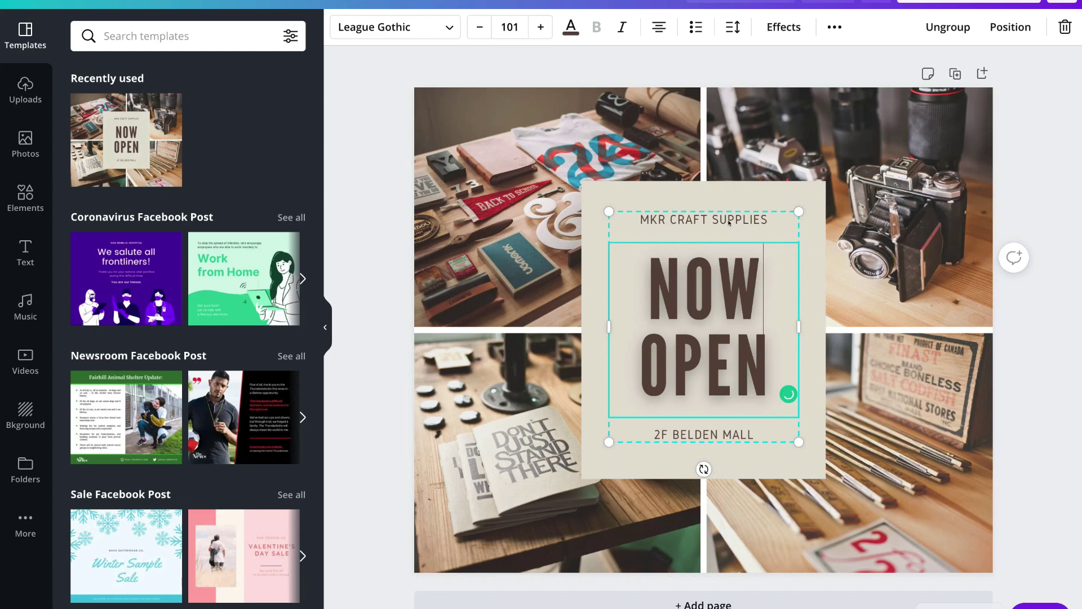
Step: Replace the "MKR CRAFT SUPPLIES" line with the placeholder text "JSHBCHBAXHE"
double_click(728, 219)
text(JSHBCHBAXHE)
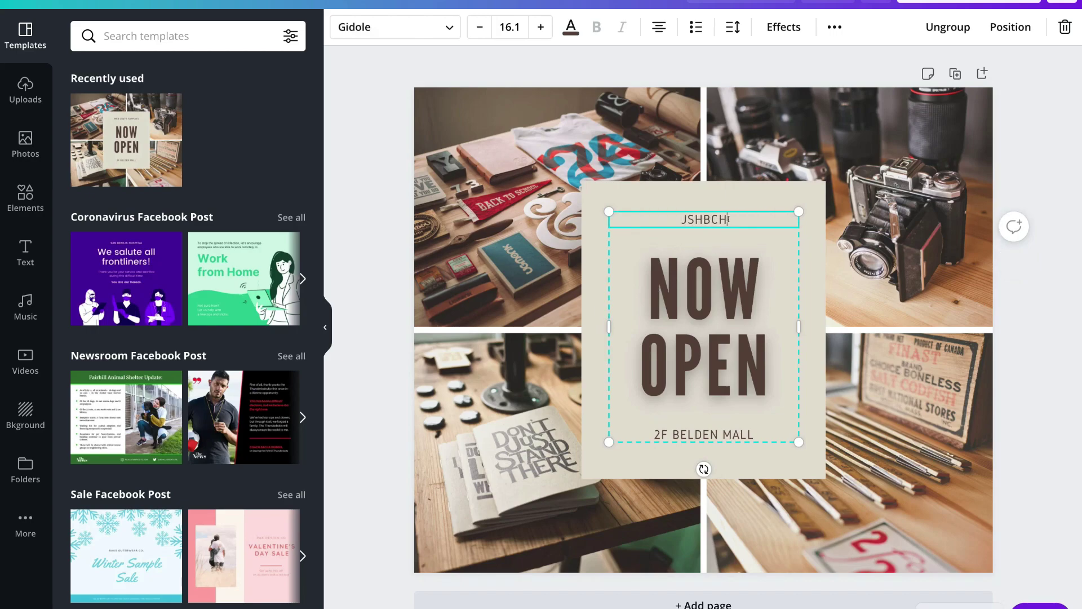
Step: Undo the placeholder text above the "NOW OPEN" heading to restore the shop name line, and select the heading
key(ctrl+z)
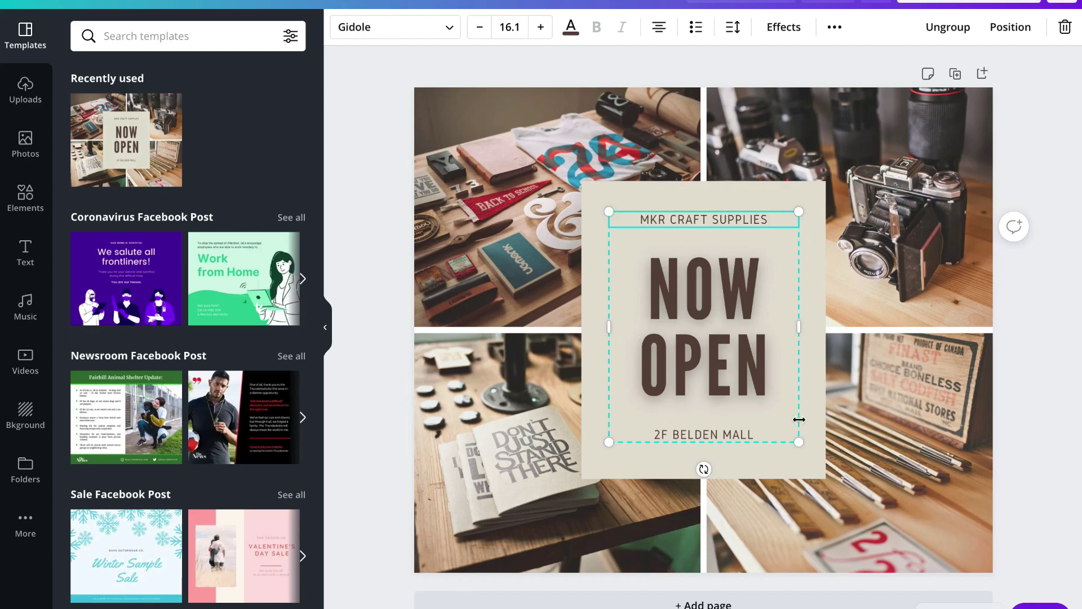
mouse_move(799, 443)
mouse_down()
mouse_move(826, 474)
mouse_move(799, 443)
mouse_up()
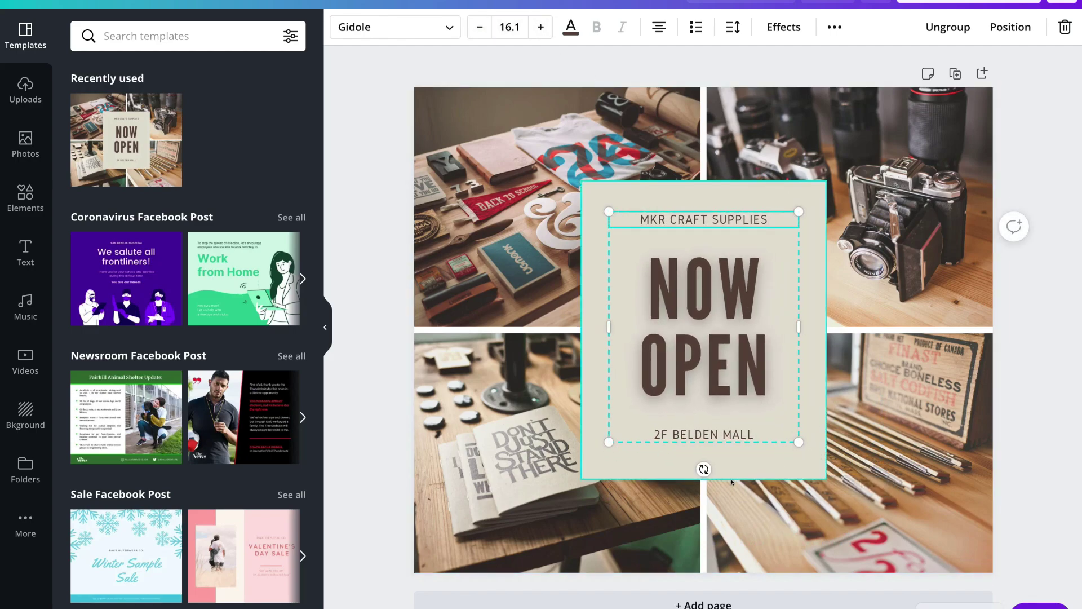
mouse_move(703, 470)
mouse_down()
mouse_move(609, 459)
mouse_move(705, 462)
mouse_up()
click(656, 338)
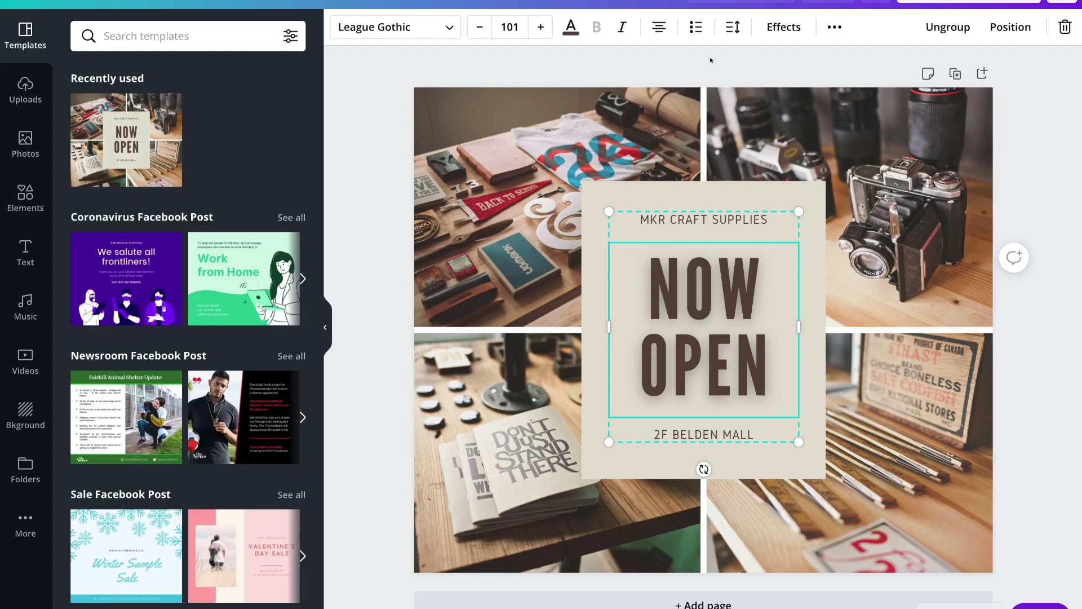
Step: Select the upper-left collage photo and examine its effects, filter, adjustment, crop, flip and grid spacing options
click(485, 197)
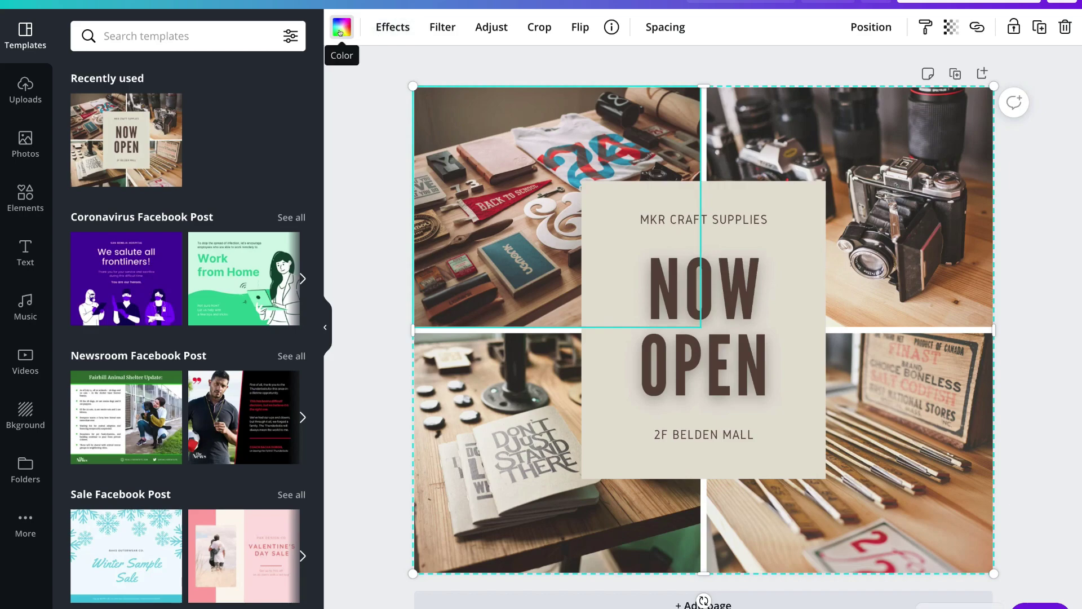
click(391, 28)
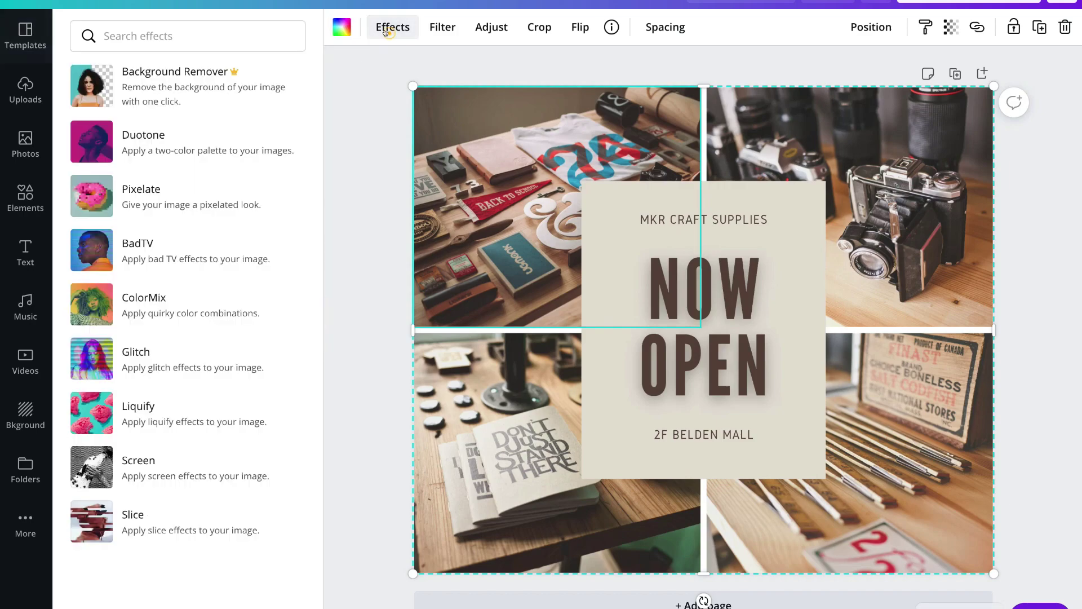
click(432, 30)
click(495, 27)
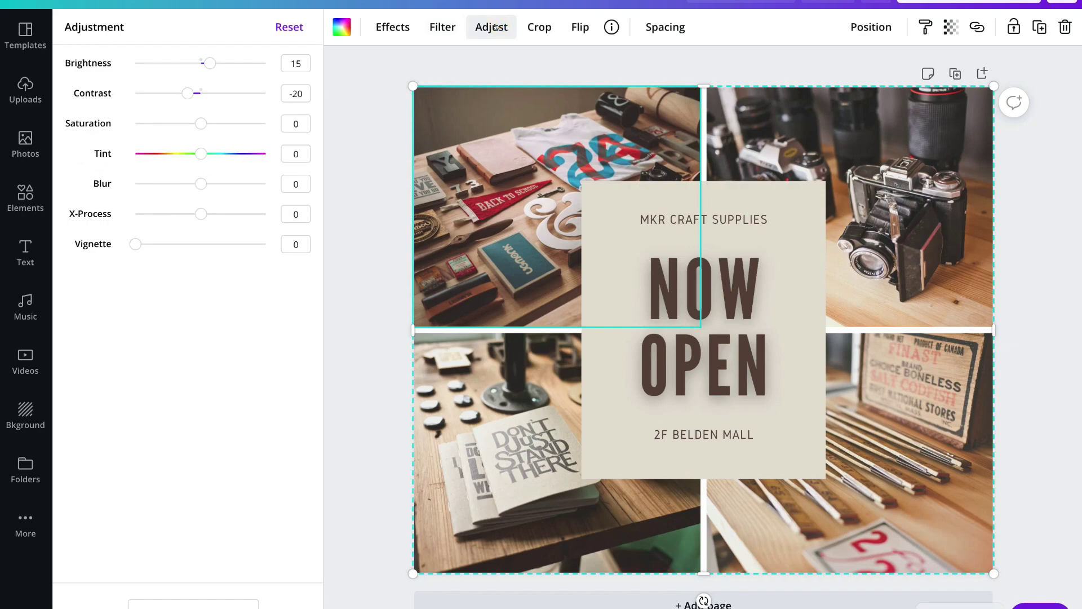
click(539, 27)
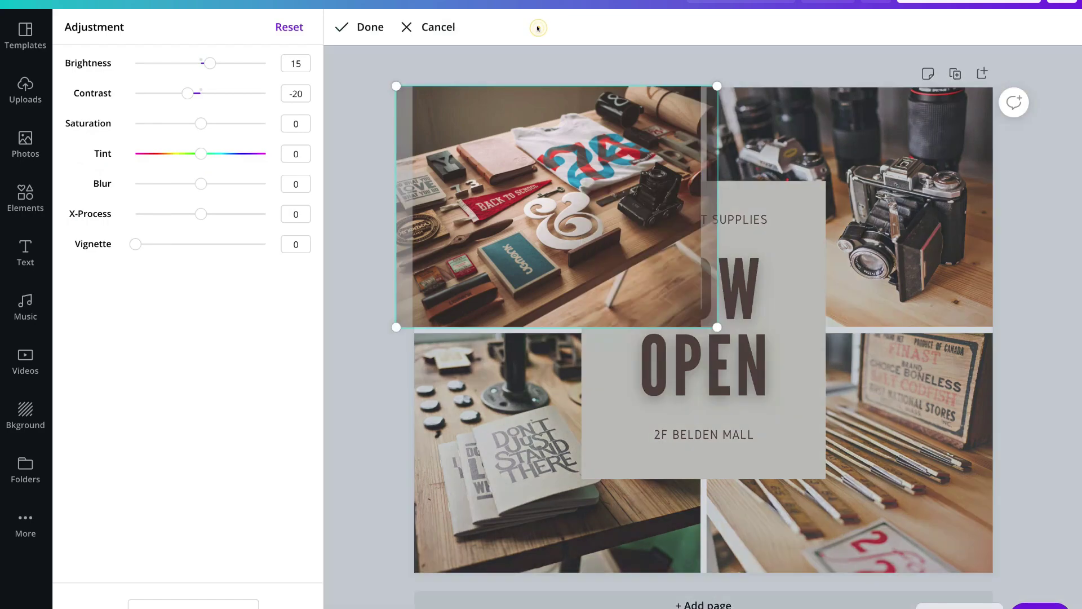
click(379, 18)
click(578, 22)
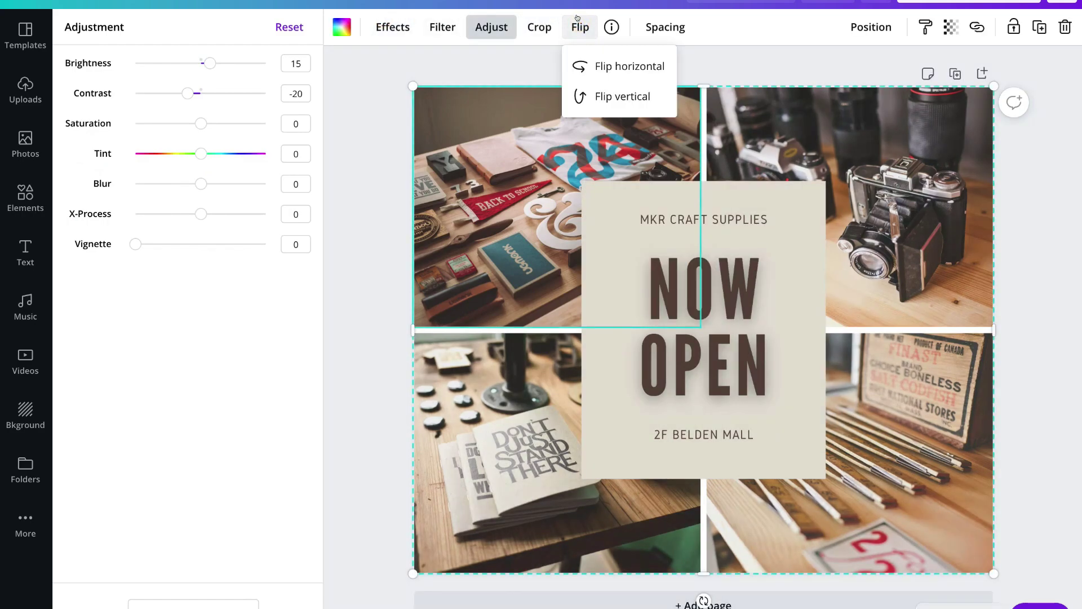
click(653, 33)
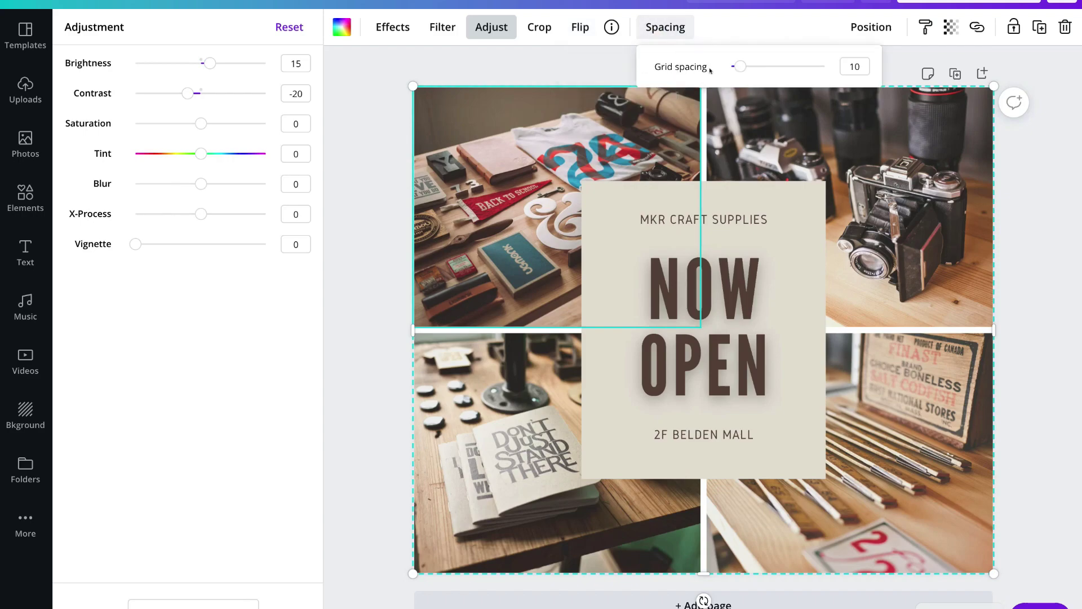
Step: Try bringing the photo collage forward in front of the beige text card, and undo the layer change
click(860, 24)
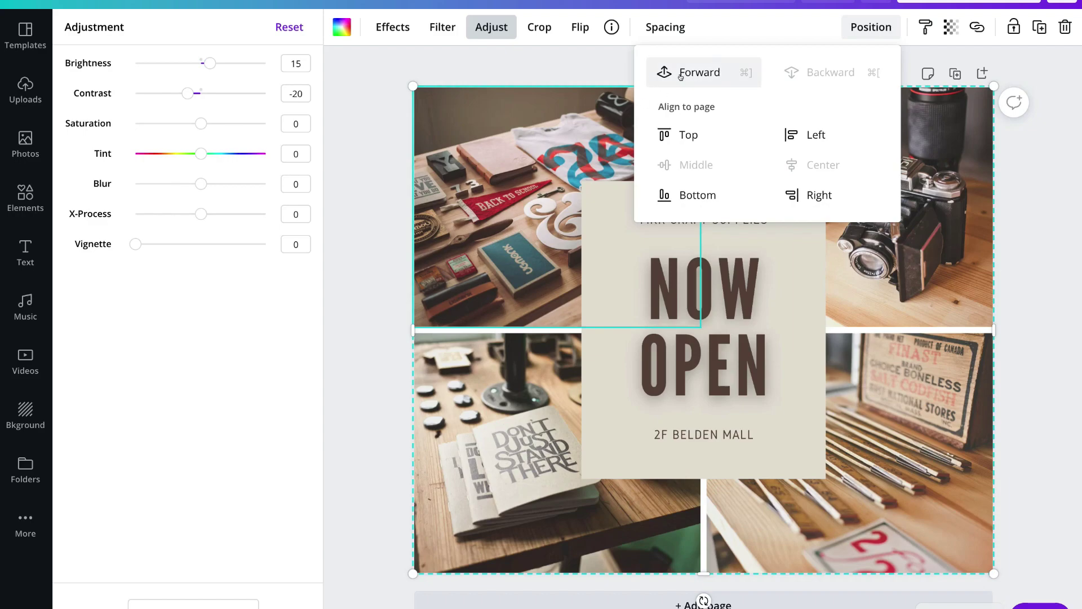
click(681, 73)
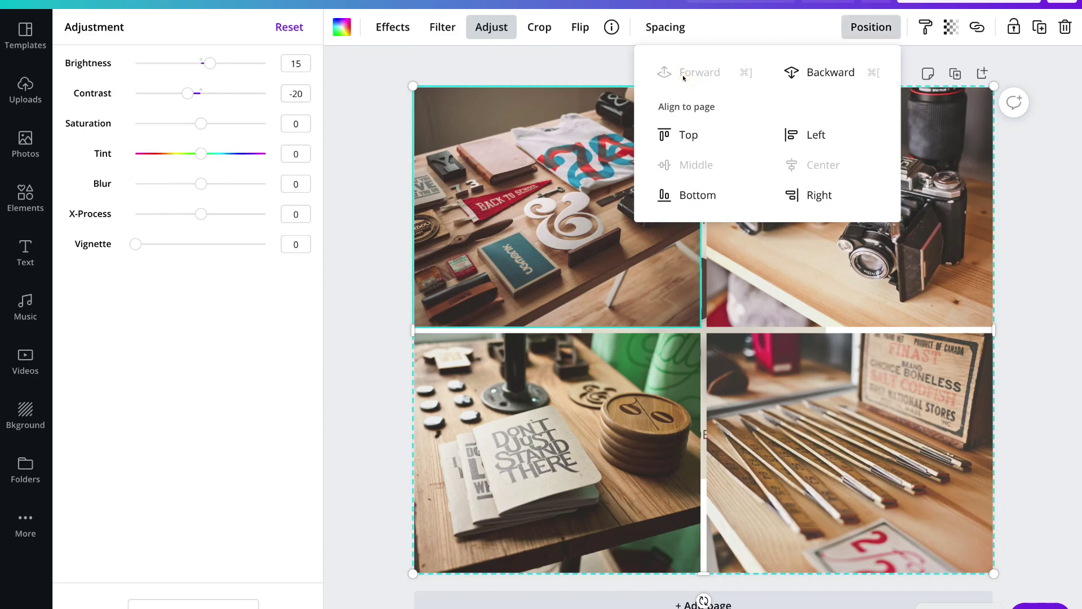
click(379, 151)
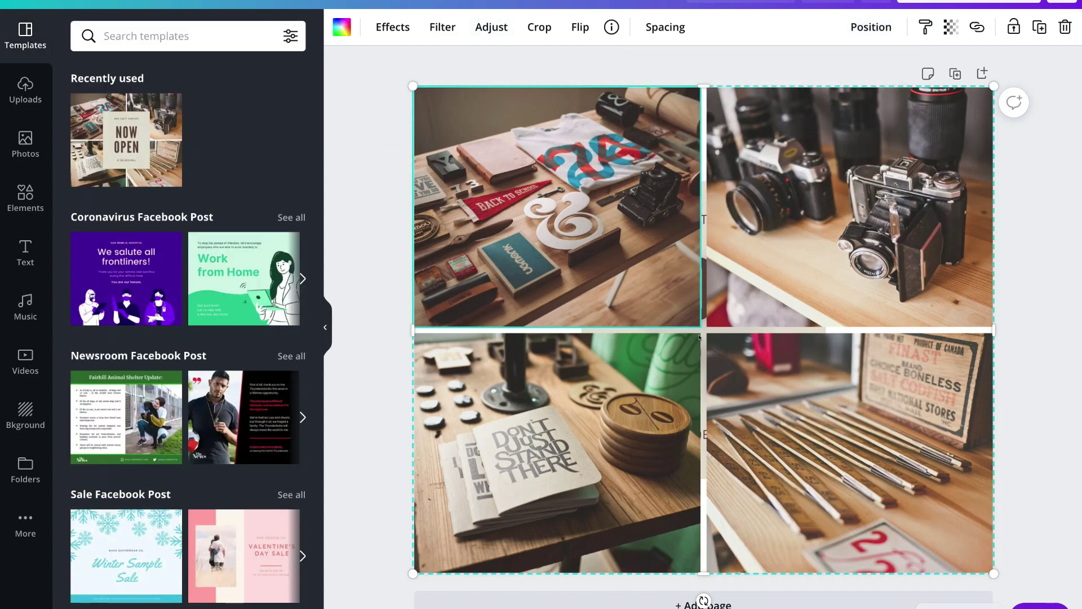
key(ctrl+z)
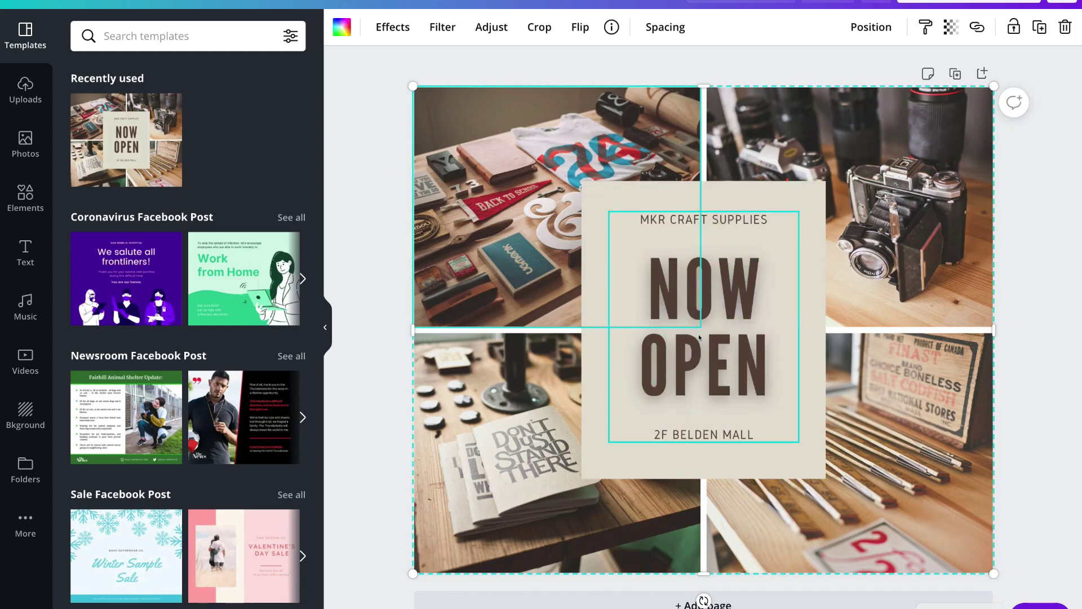
Step: Select the beige card behind the text and examine its available colors
click(597, 406)
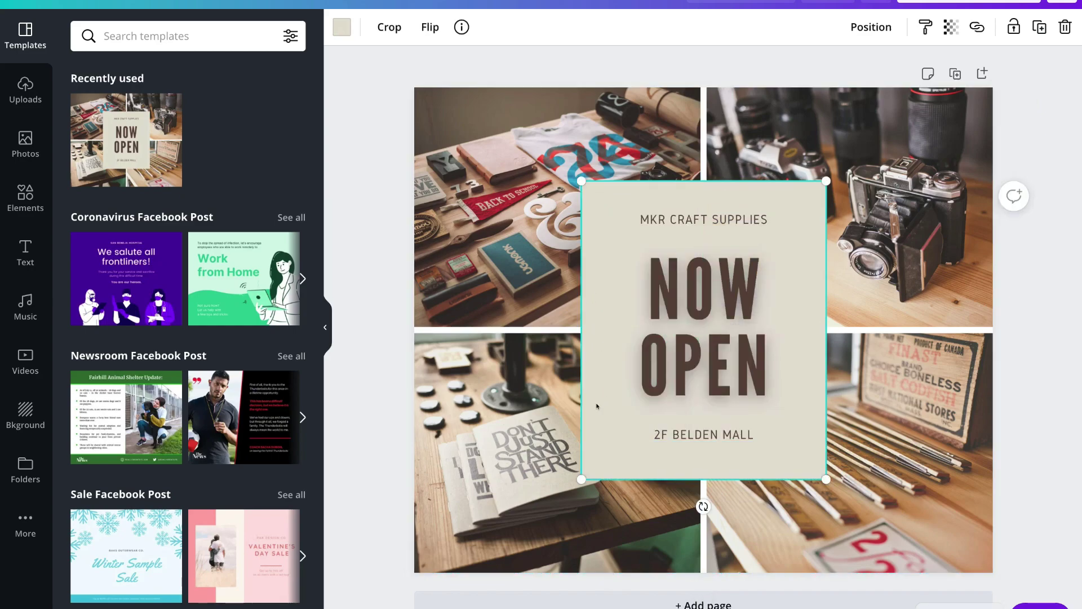
click(340, 27)
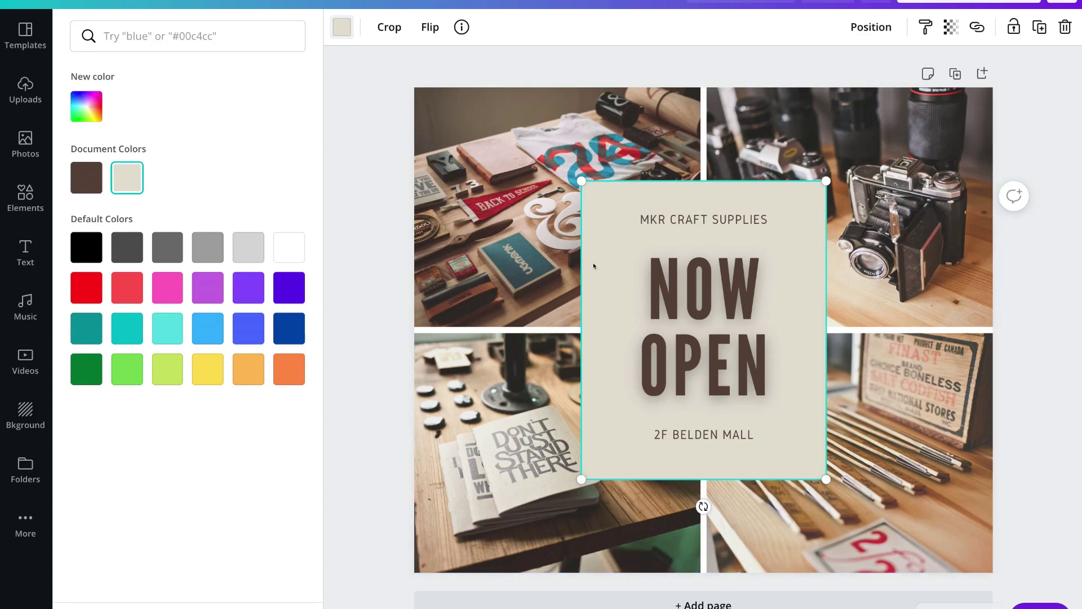
click(576, 265)
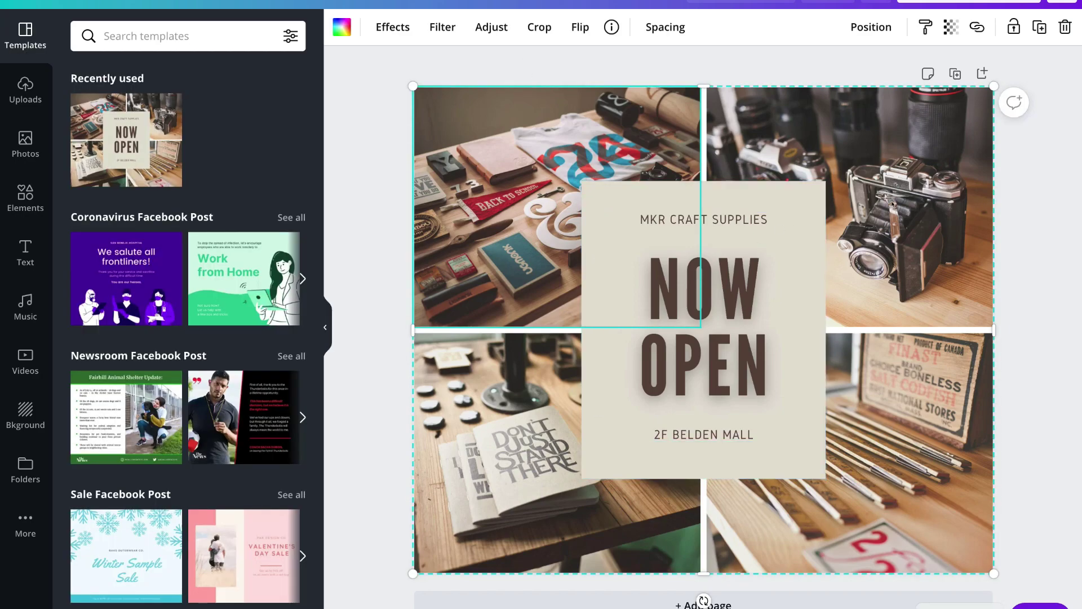
Step: Try moving the text group on the beige card and undo the changes
click(620, 394)
drag(651, 422, 654, 347)
click(657, 361)
key(ctrl+z)
key(ctrl+z)
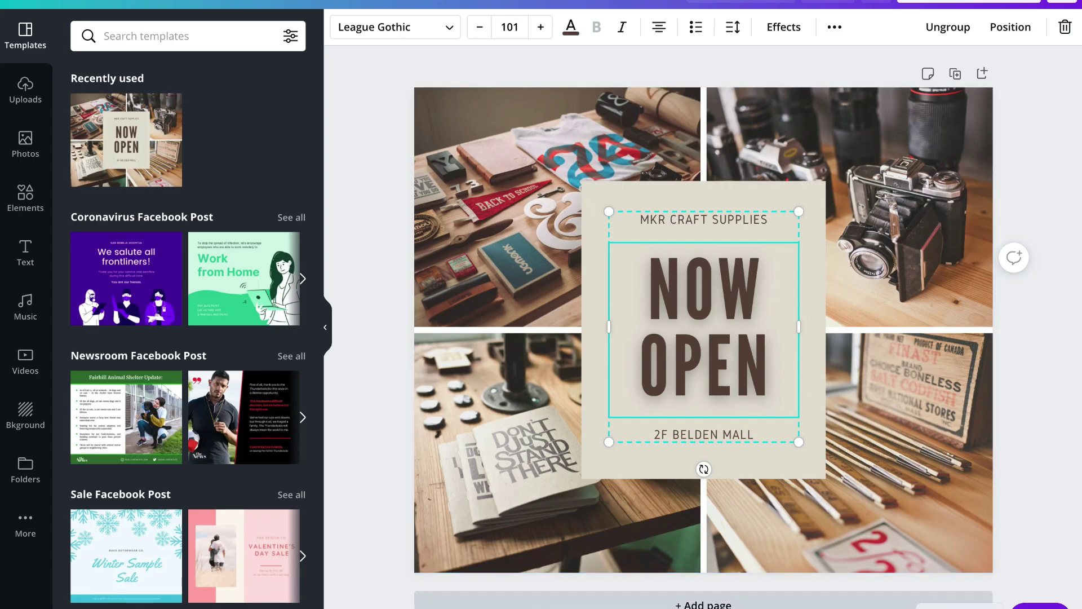
Step: Add two blank pages after the "NOW OPEN" page
click(756, 604)
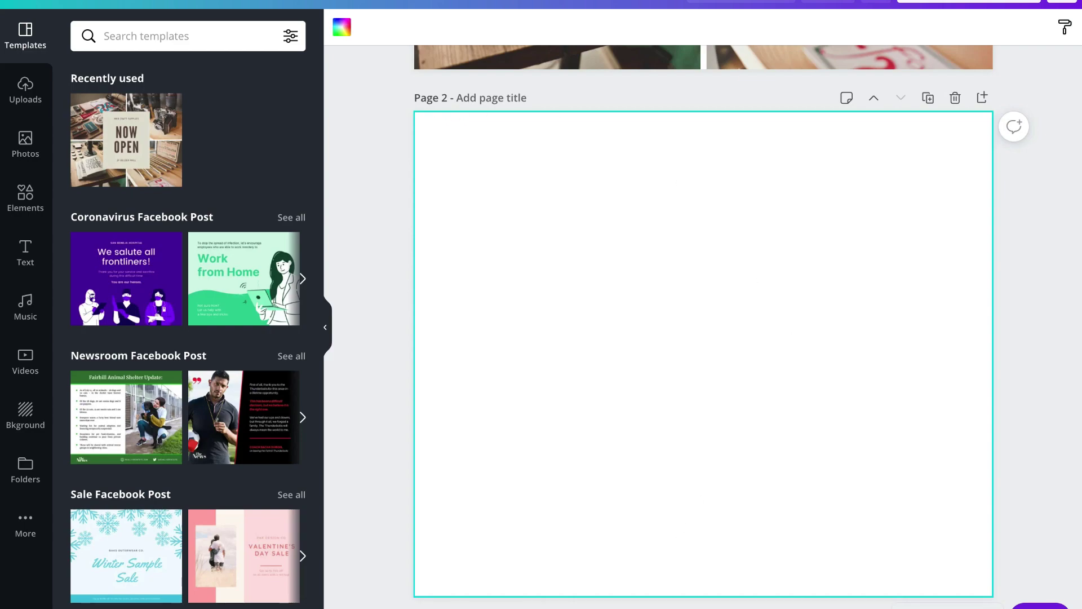
key(ctrl+Return)
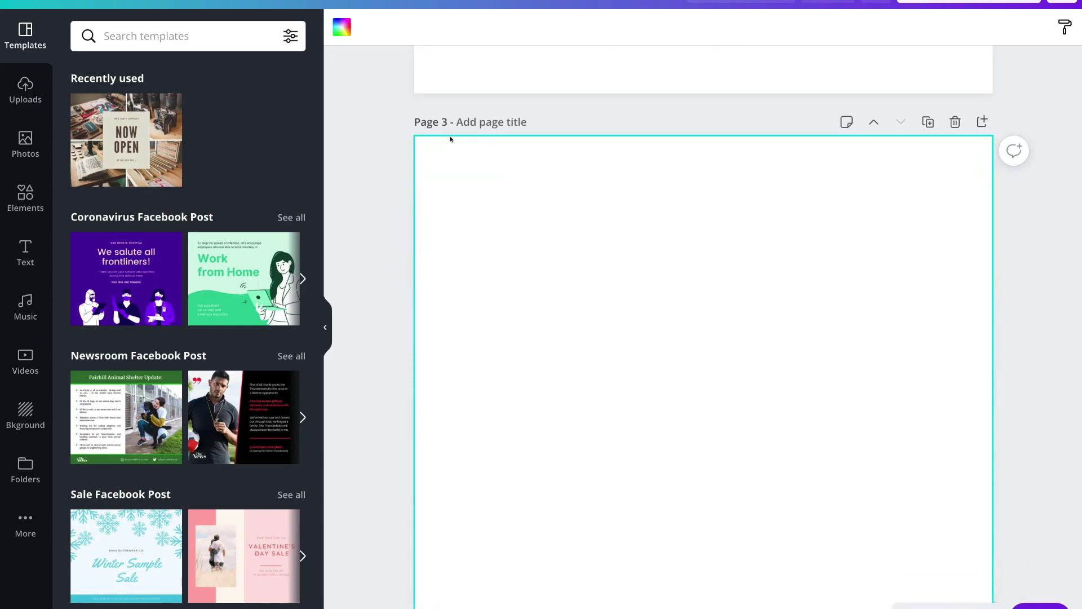
scroll(696, 203, up, 10)
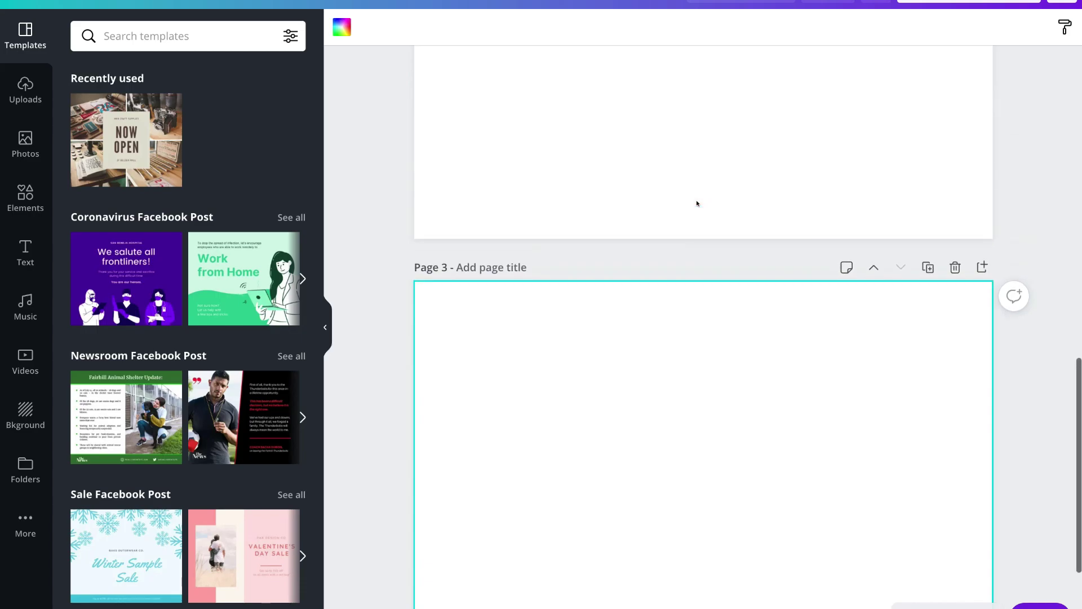
scroll(697, 203, up, 5)
scroll(696, 203, down, 7)
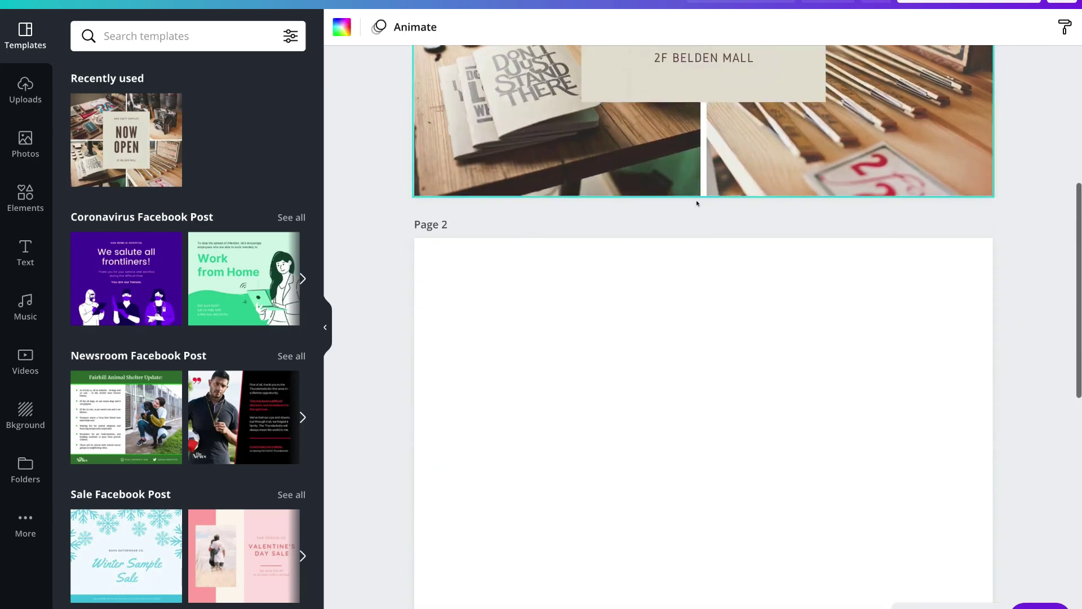
scroll(670, 346, down, 10)
Step: Duplicate the "NOW OPEN" design on page 1 and compare the copy with the original
scroll(689, 443, up, 15)
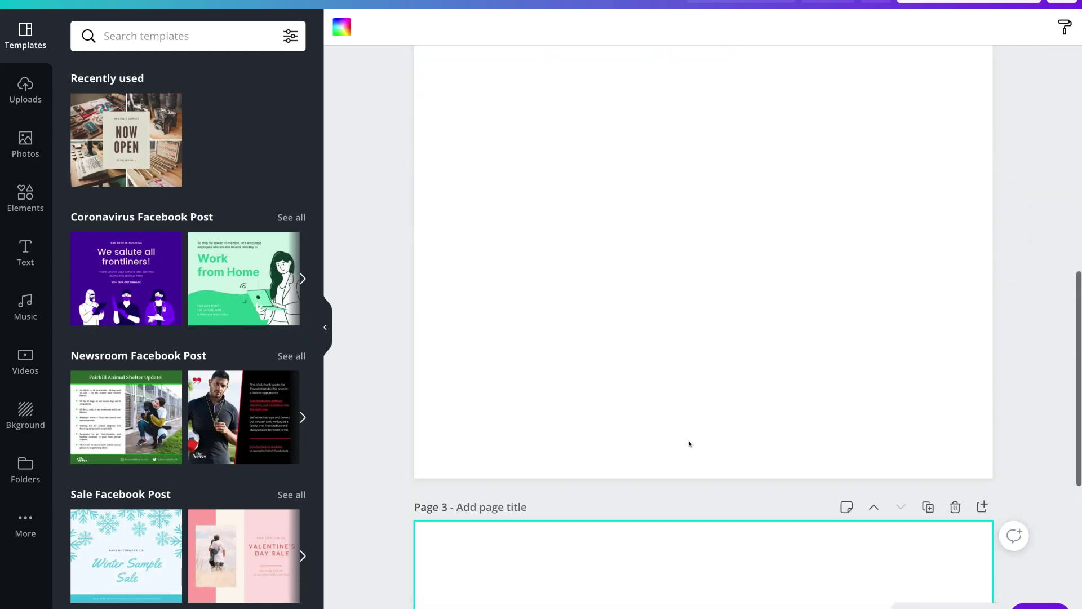
scroll(688, 443, up, 2)
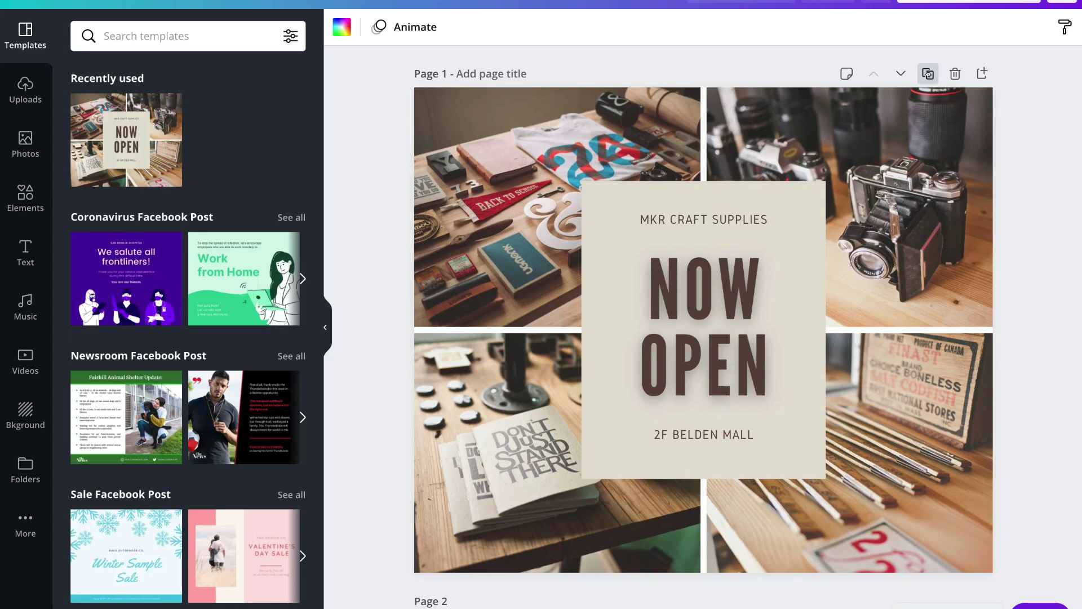
click(929, 74)
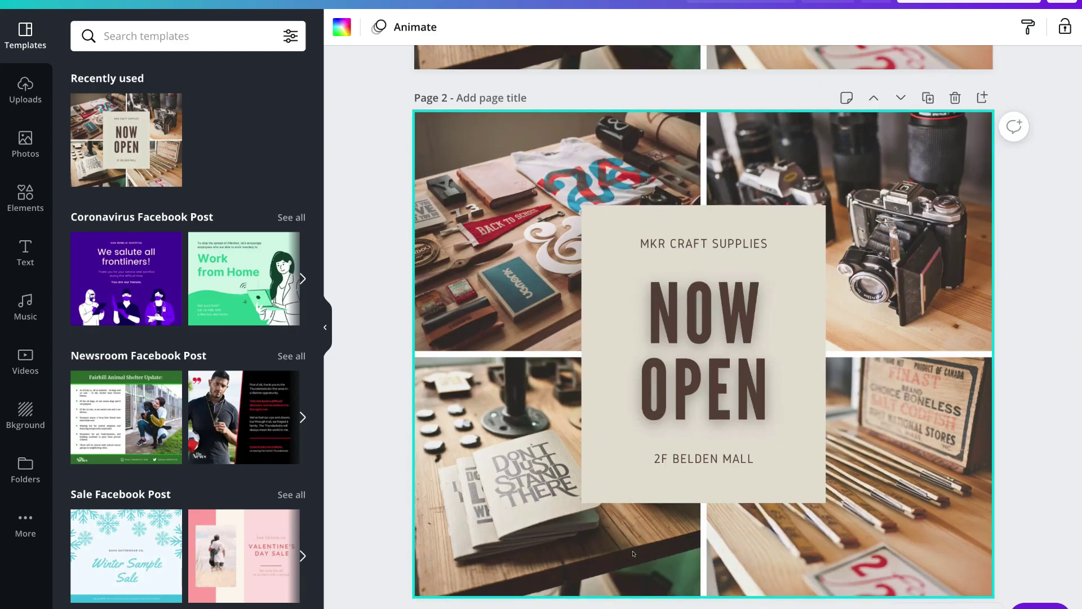
scroll(854, 457, up, 7)
scroll(793, 166, down, 6)
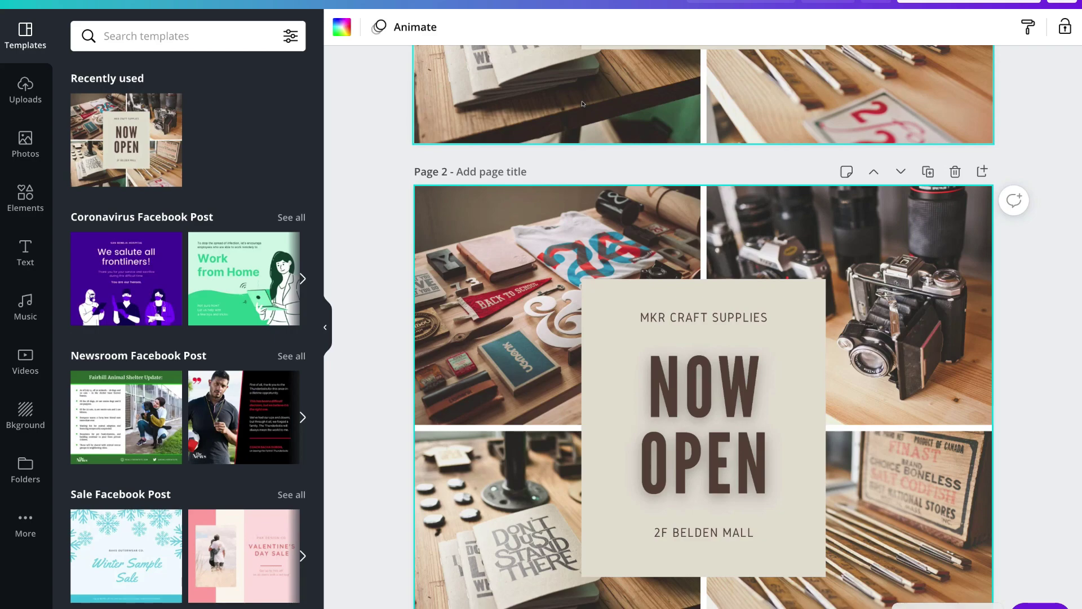
Step: Delete the original "NOW OPEN" page and the last blank page
scroll(832, 244, up, 7)
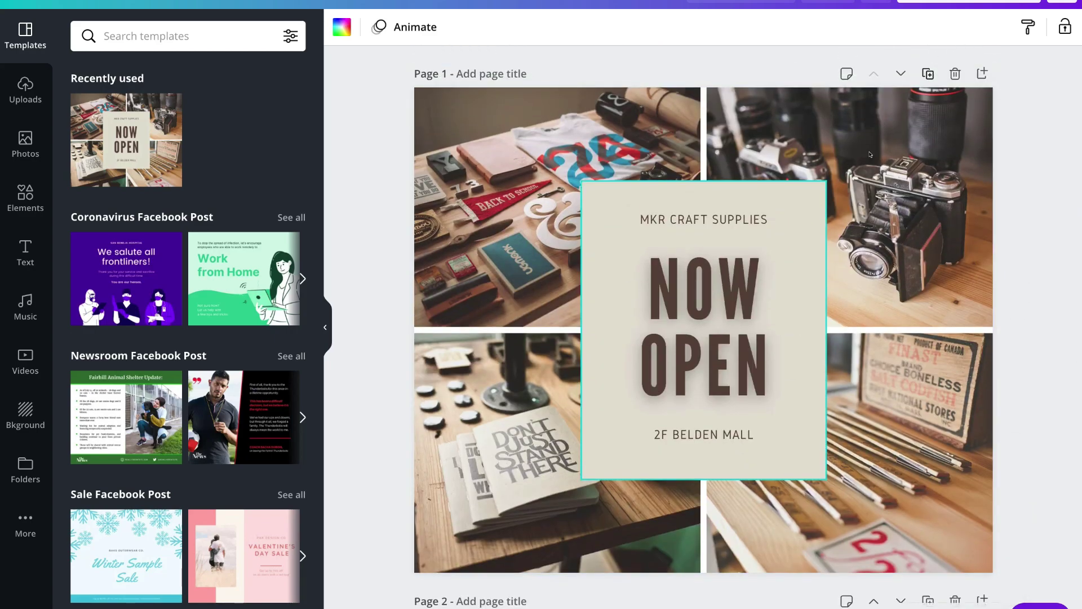
click(954, 72)
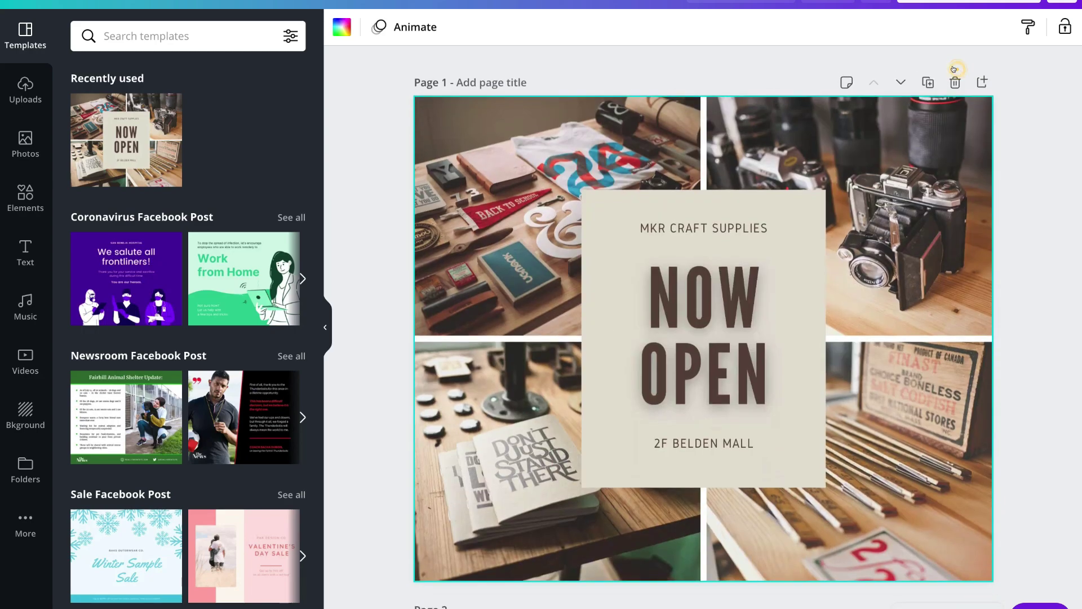
scroll(941, 282, down, 14)
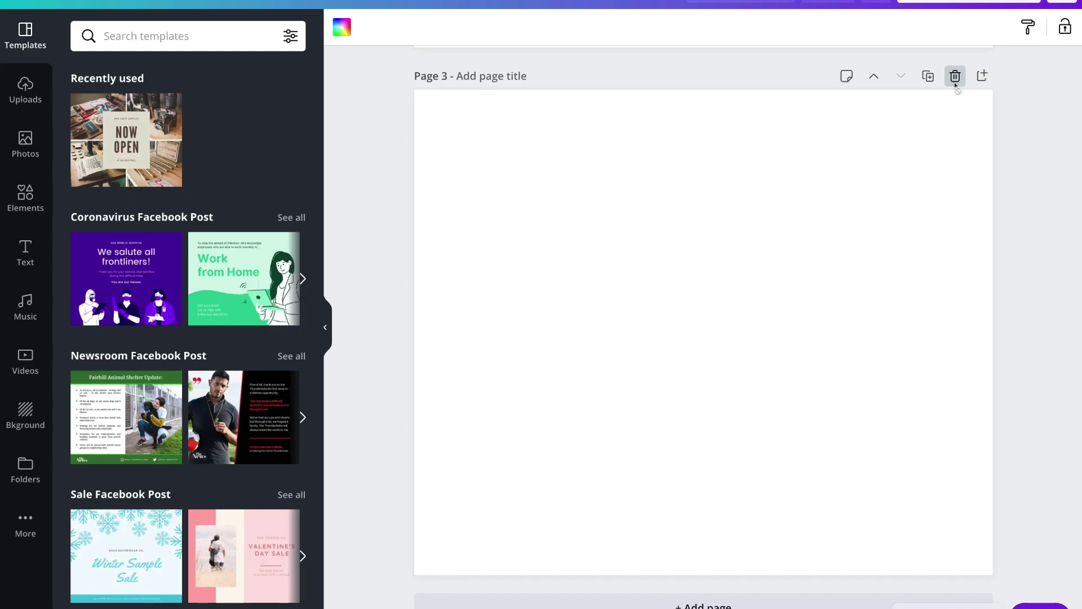
click(954, 75)
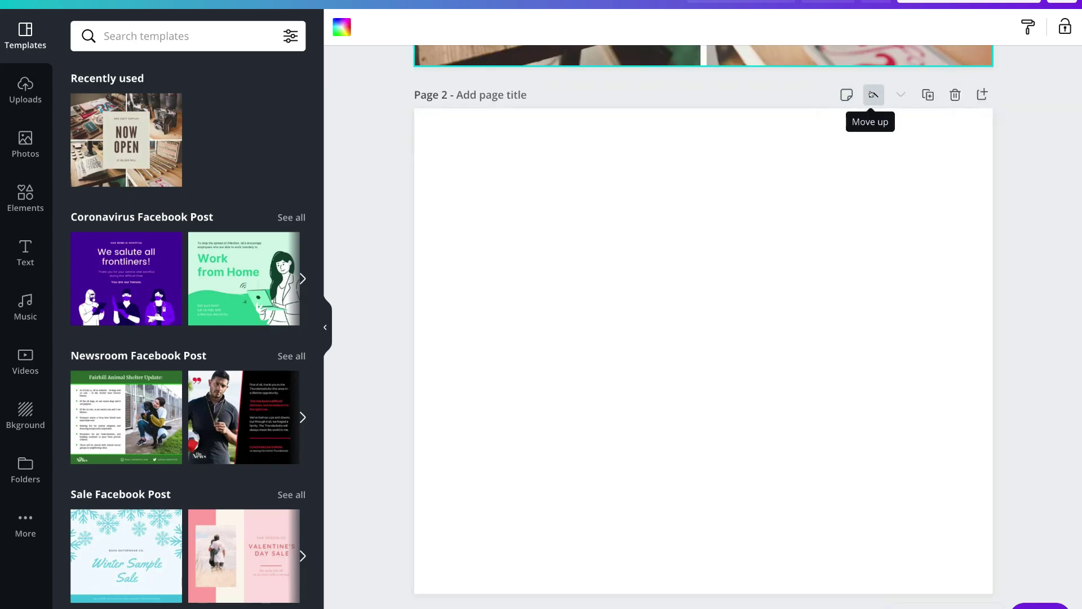
Step: Move the blank page 2 up so it comes before the "NOW OPEN" page
click(873, 95)
scroll(771, 347, down, 5)
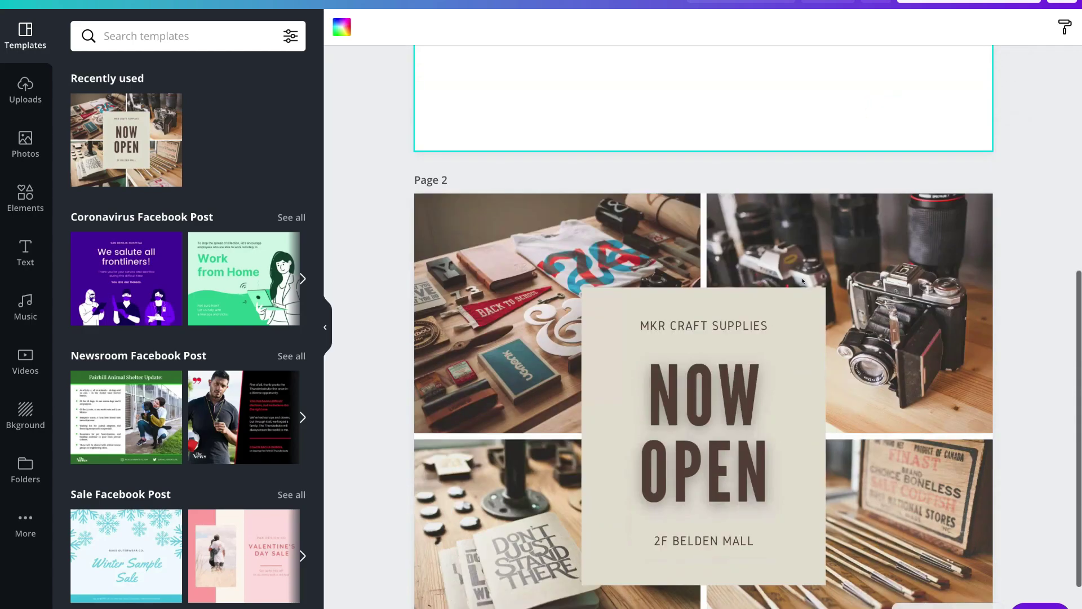
scroll(458, 190, up, 5)
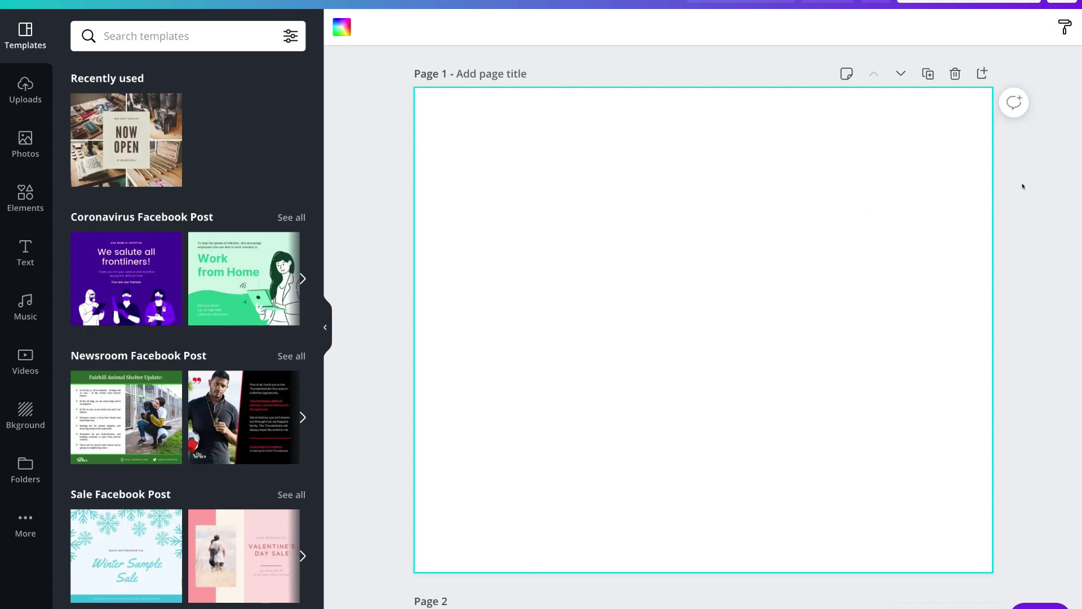
Step: Open a new comment on the blank first page and cancel it
click(1014, 101)
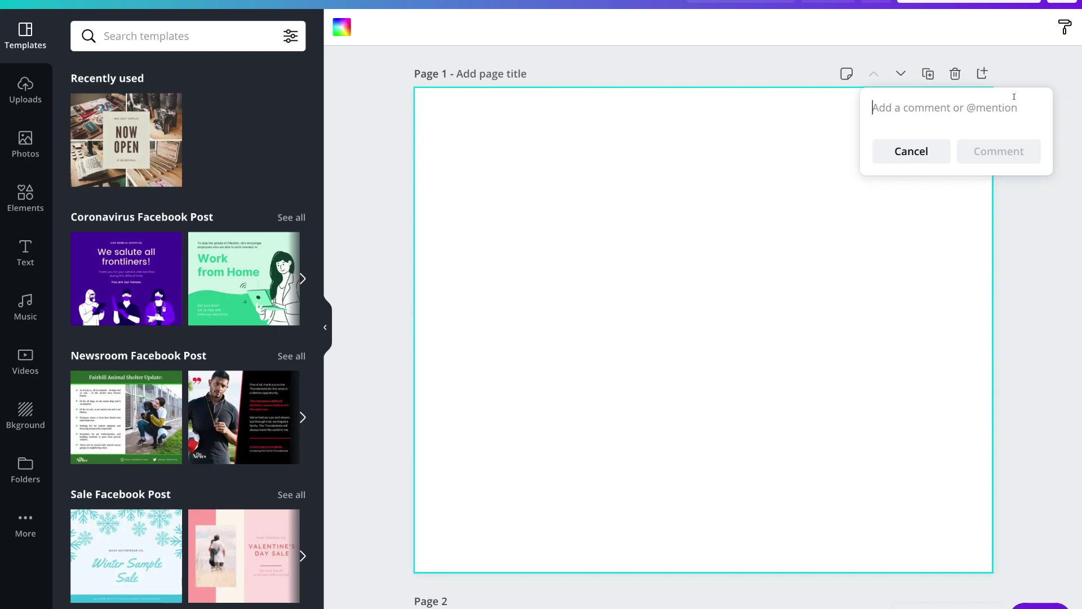
click(940, 148)
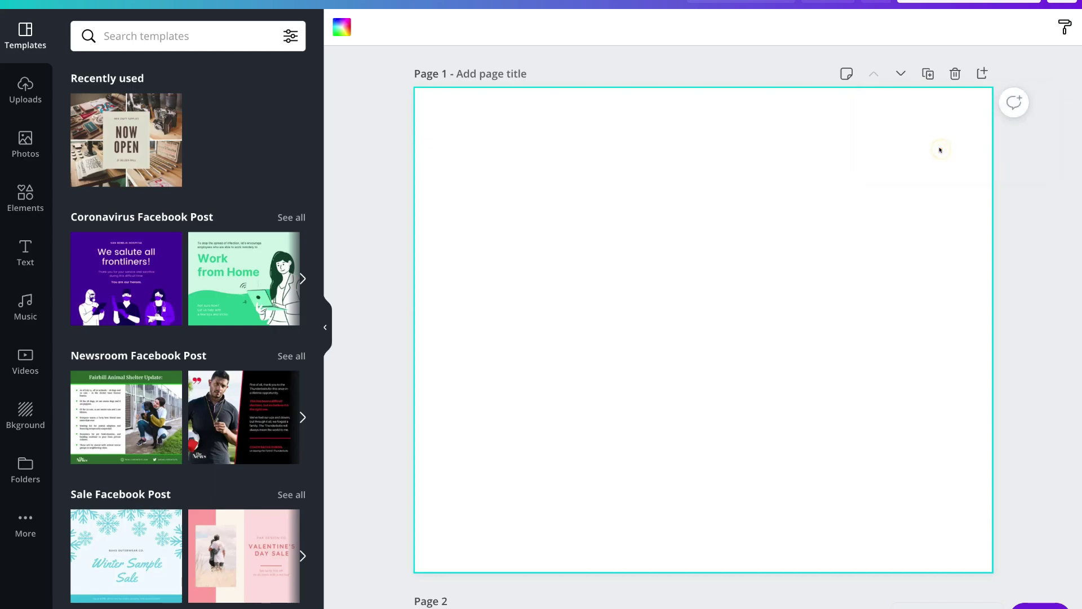
Step: Zoom out the canvas view on the "NOW OPEN" page
scroll(1005, 188, down, 10)
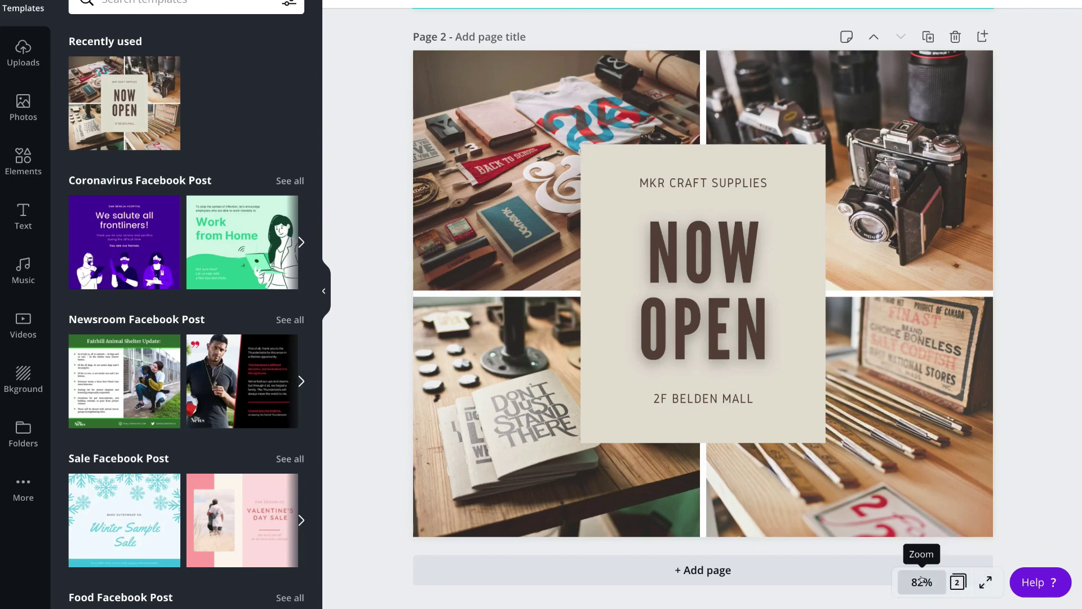
key(ctrl+minus)
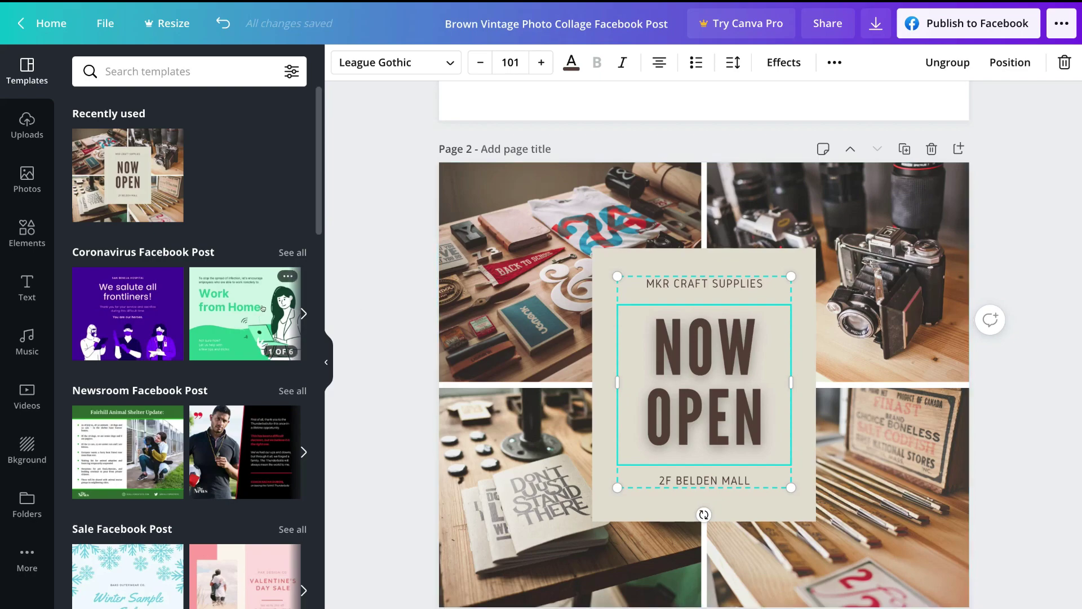
Step: Add a blank page after the "NOW OPEN" page and apply the "SUN SALT SAND" Summer Facebook Post template to it
scroll(266, 309, down, 7)
scroll(265, 309, down, 4)
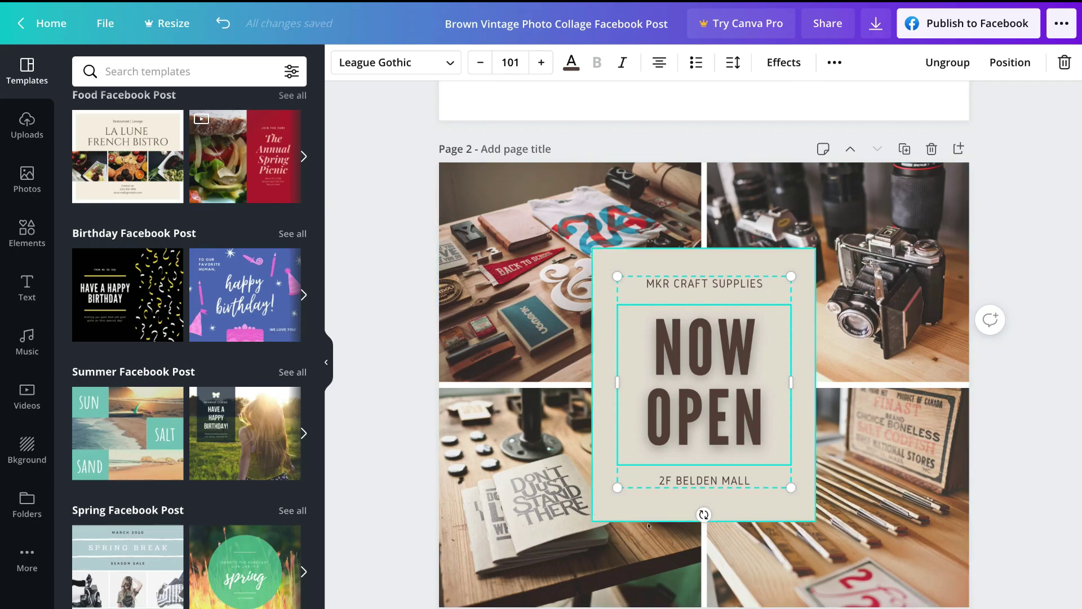
key(ctrl+Return)
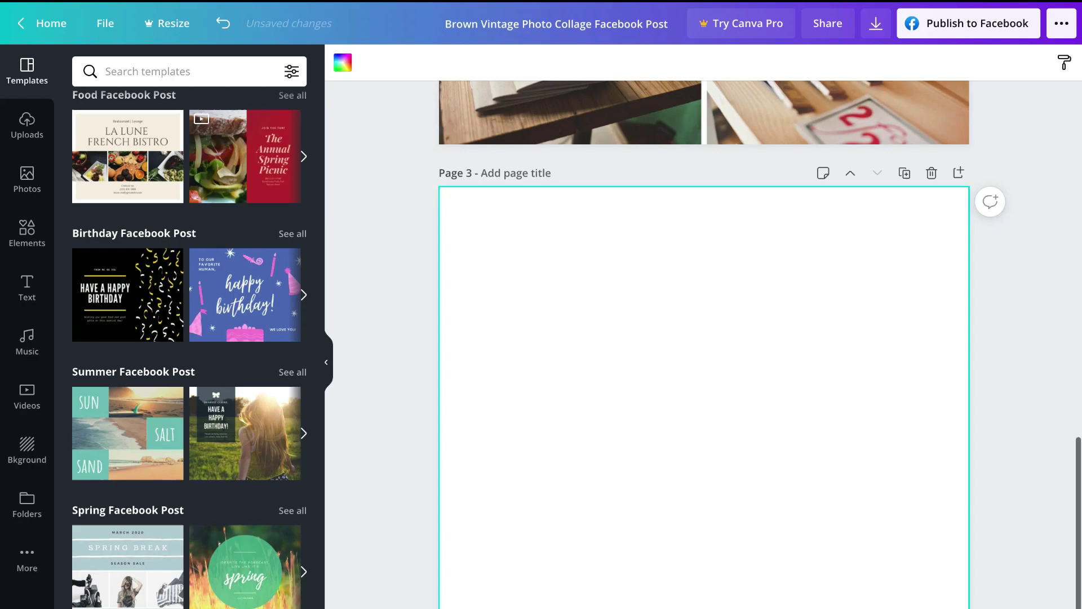
scroll(193, 302, down, 2)
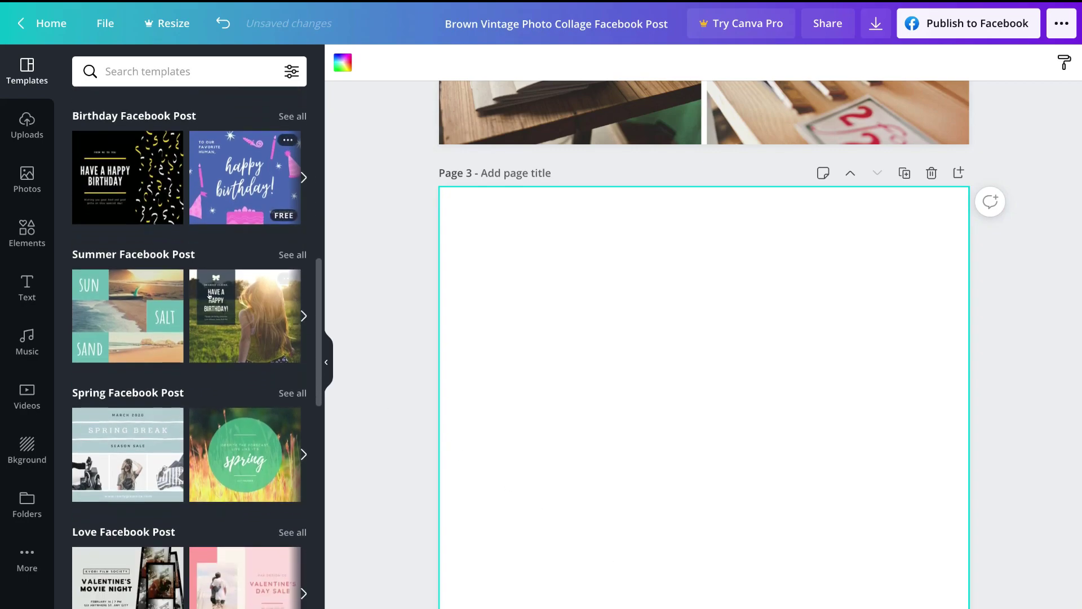
click(165, 322)
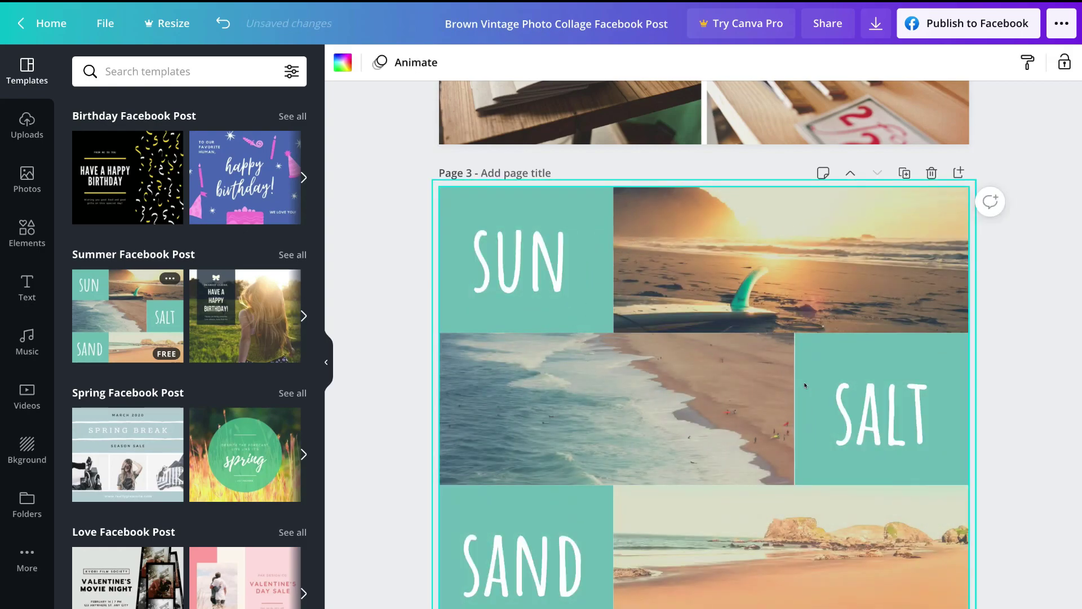
Step: Look through the upload and photo libraries, and add a blank page after the "SUN SALT SAND" page
scroll(810, 364, up, 7)
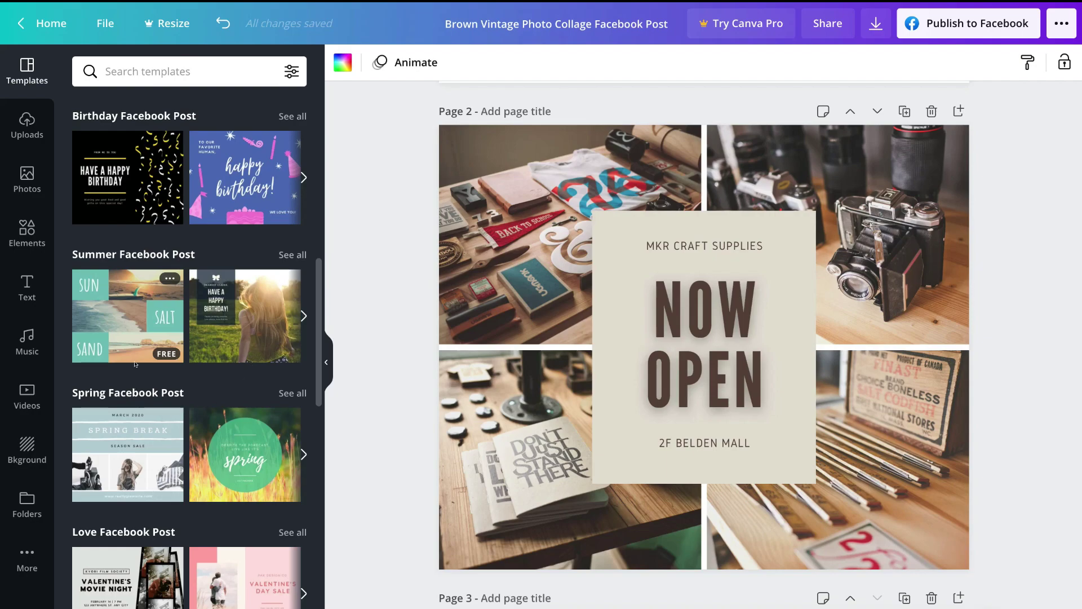
click(26, 121)
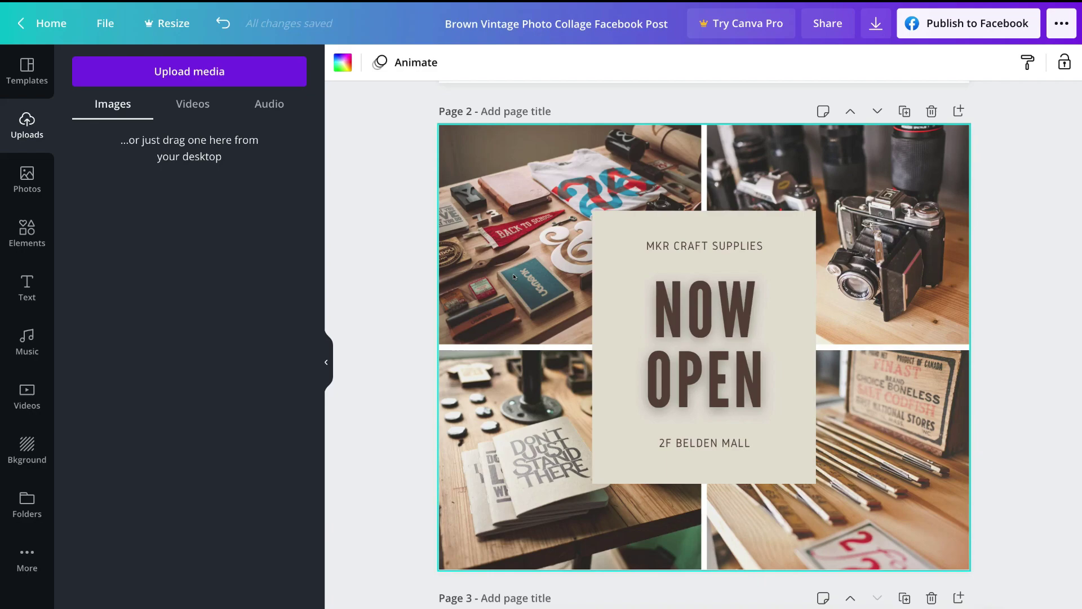
click(27, 179)
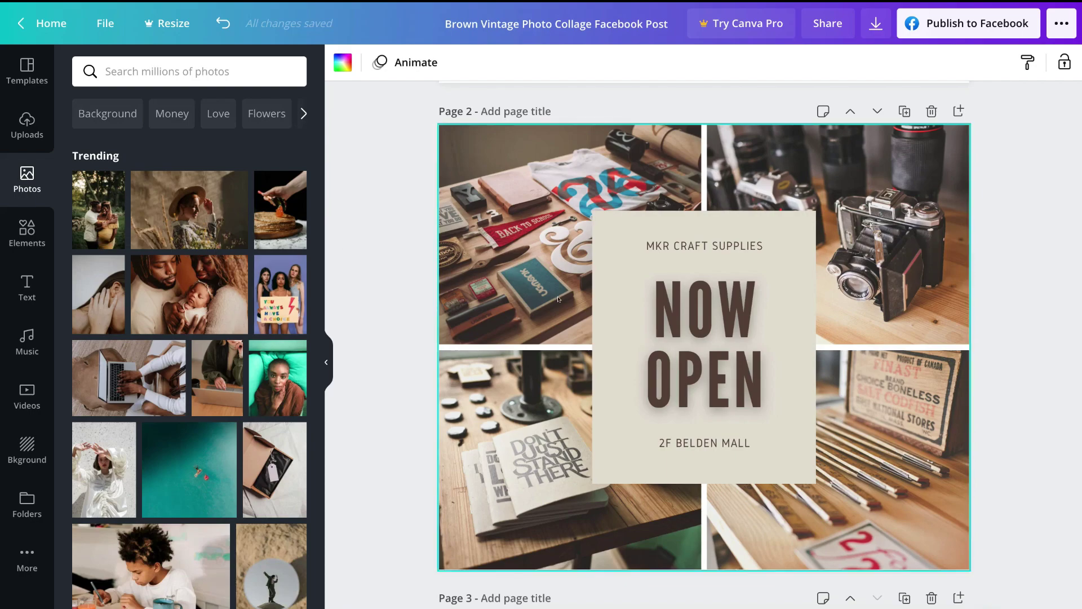
scroll(558, 298, down, 8)
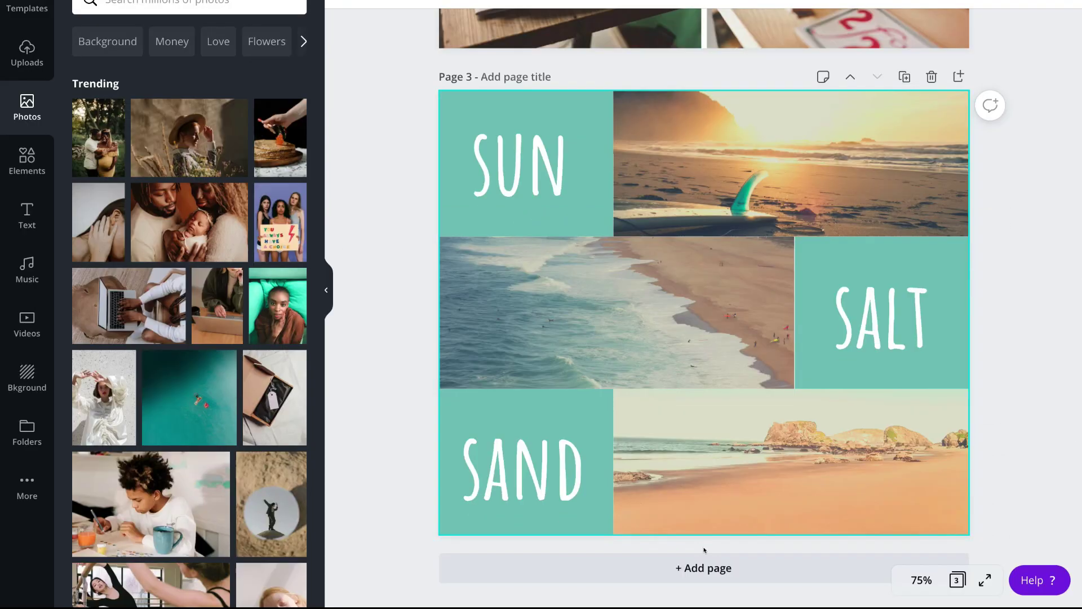
click(707, 567)
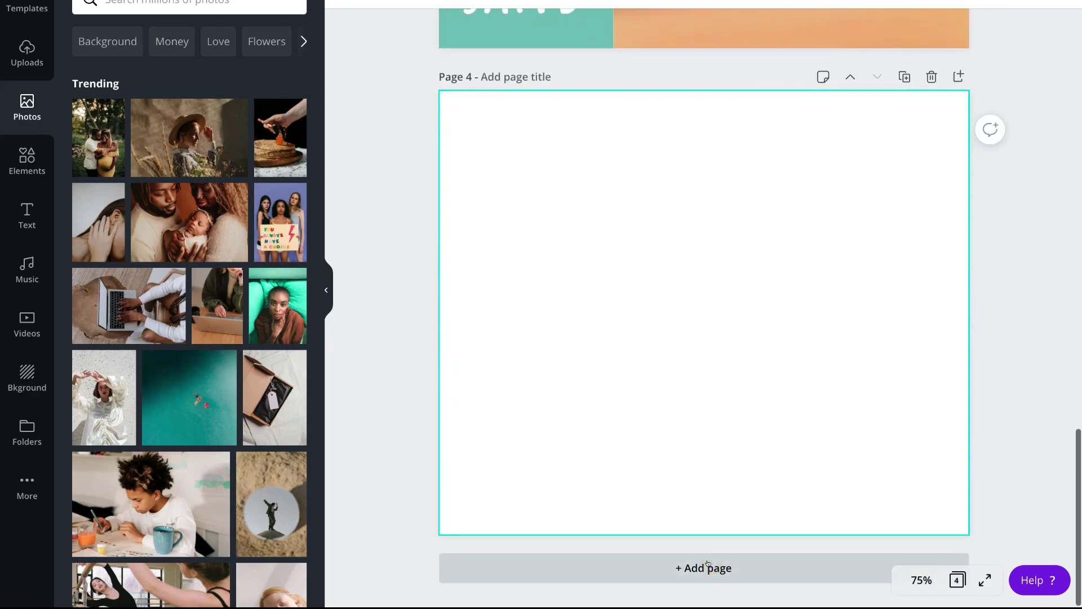
Step: Place the trending photo of hands typing on a laptop on blank page 4 and enlarge it to cover the page
scroll(180, 322, down, 1)
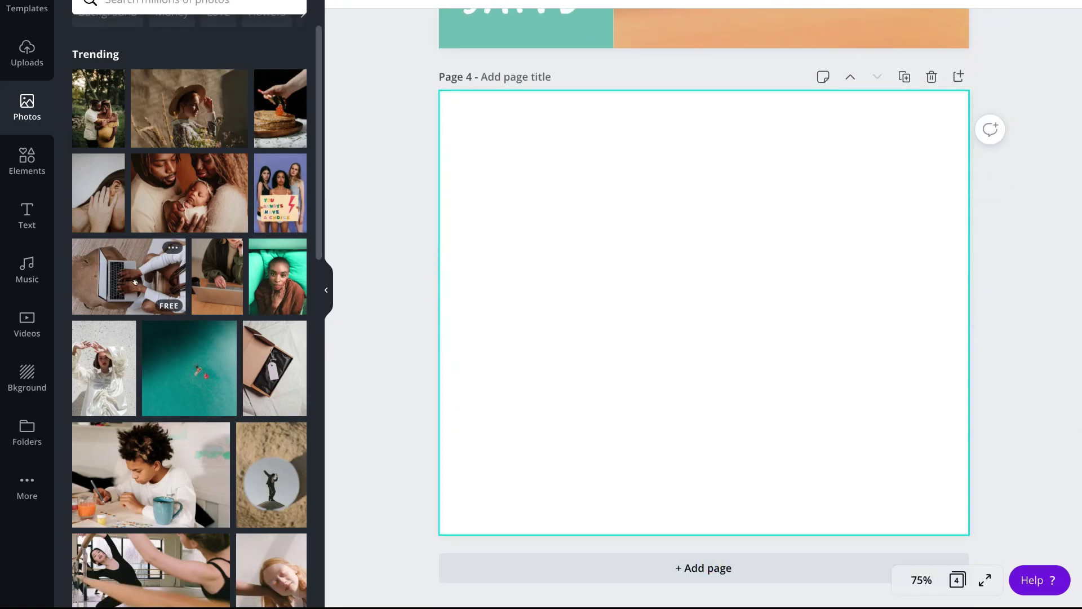
click(169, 292)
drag(477, 168, 388, 67)
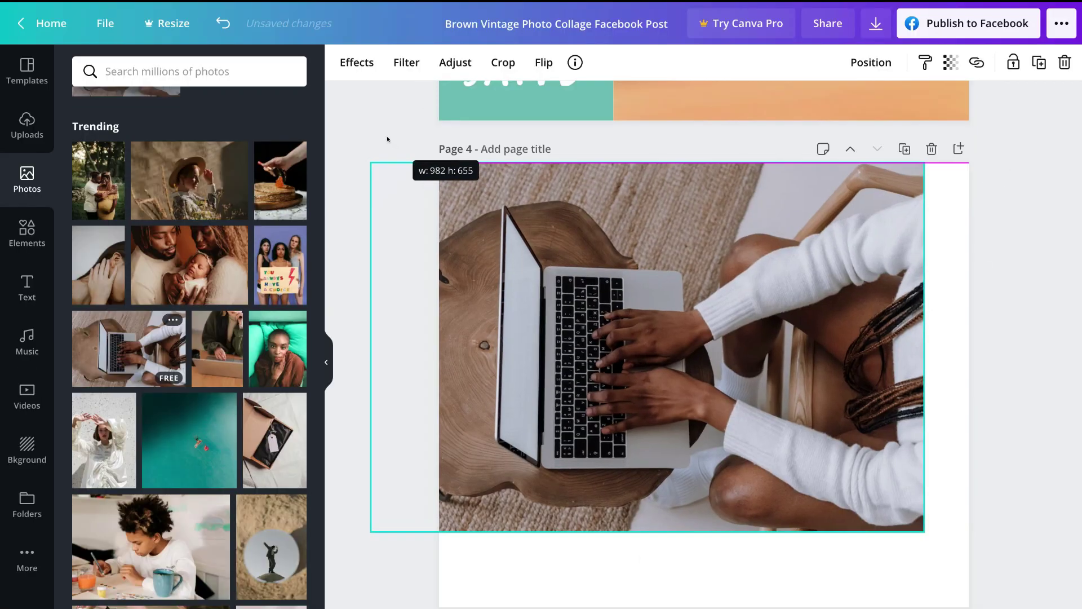
drag(925, 528, 1041, 595)
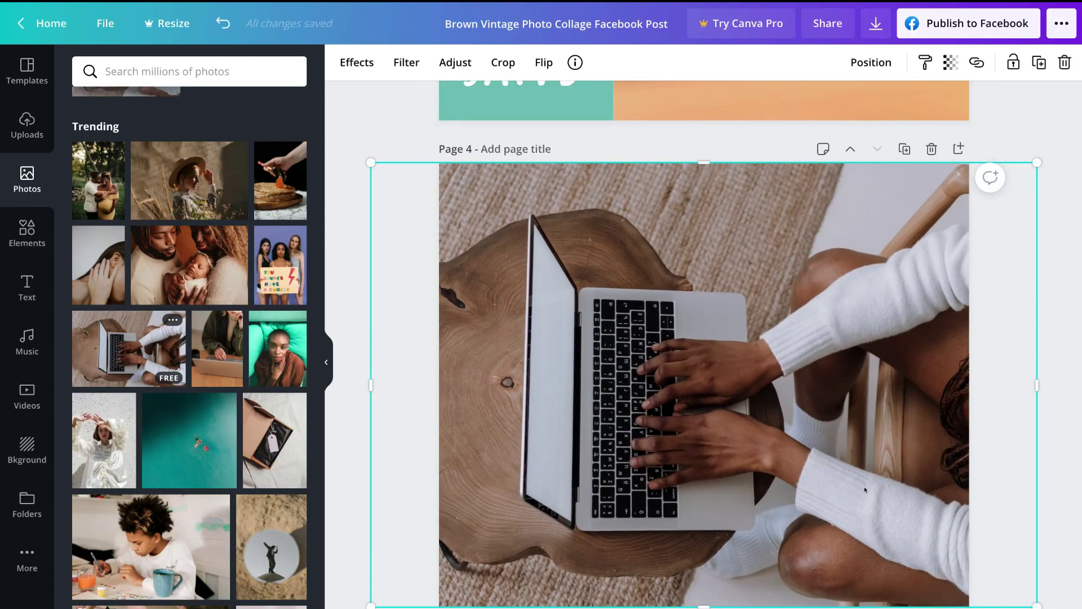
Step: Replace page 3's middle photo with the woman in a straw hat and its "SUN" row photo with the turquoise sea swimmers
scroll(820, 347, up, 8)
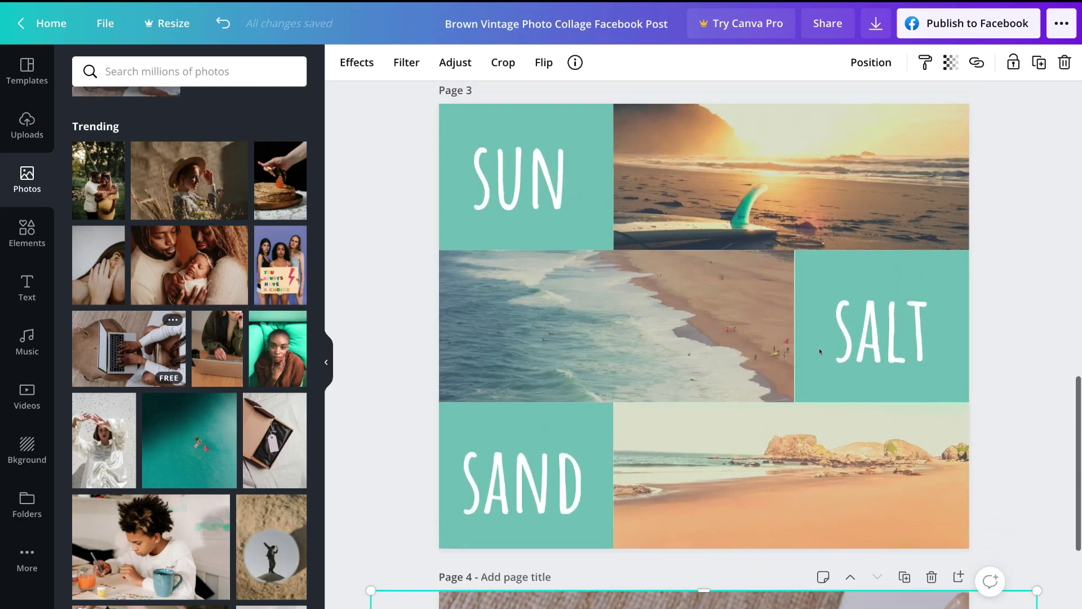
drag(225, 190, 495, 323)
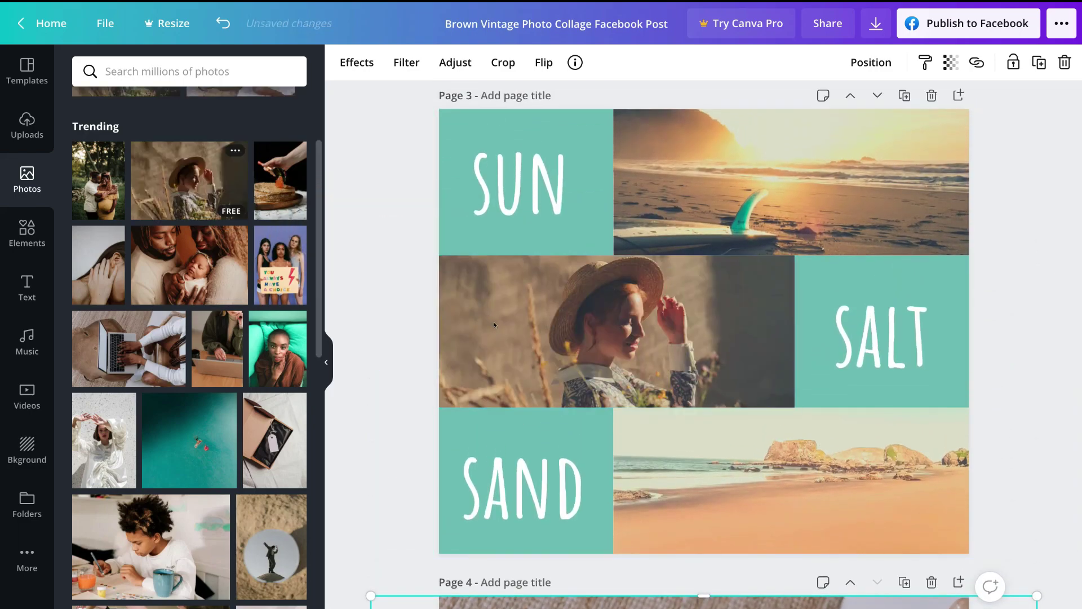
drag(180, 434, 673, 220)
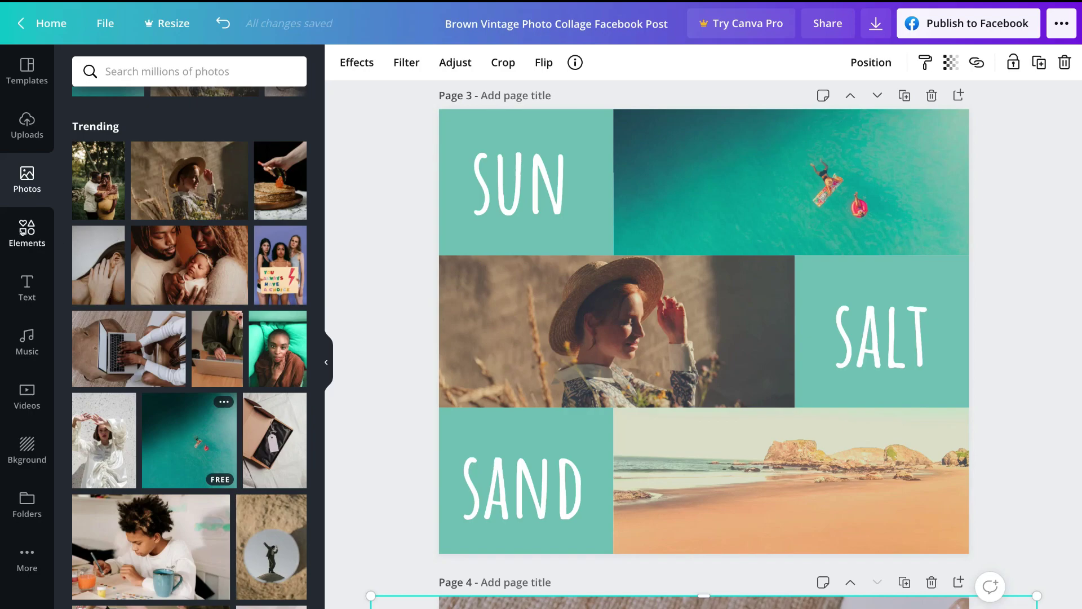
Step: Browse the element categories and search the elements for "animals"
click(22, 231)
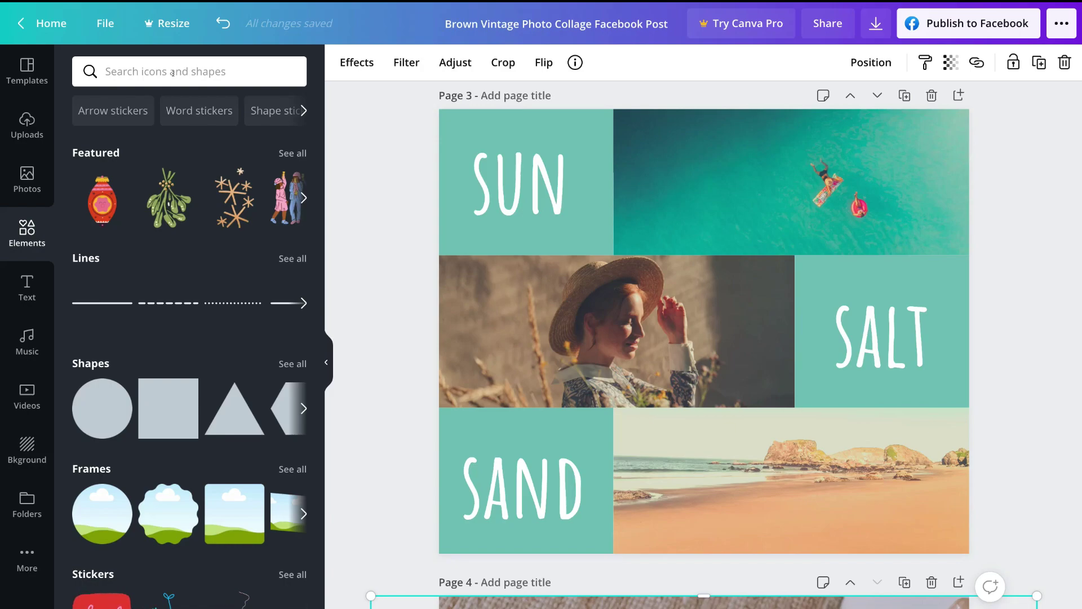
scroll(179, 215, down, 7)
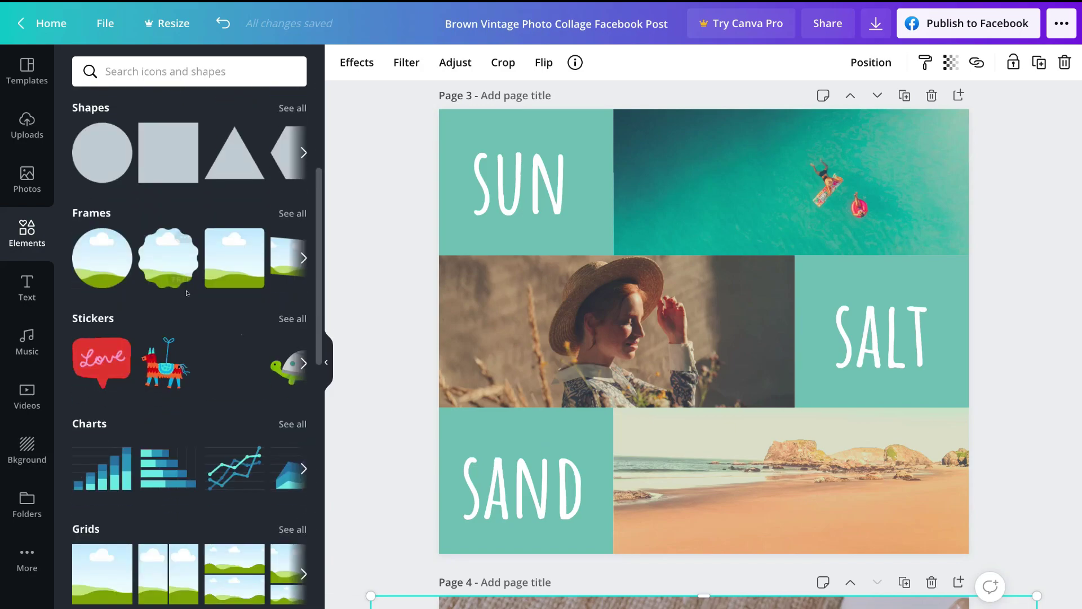
scroll(184, 292, down, 1)
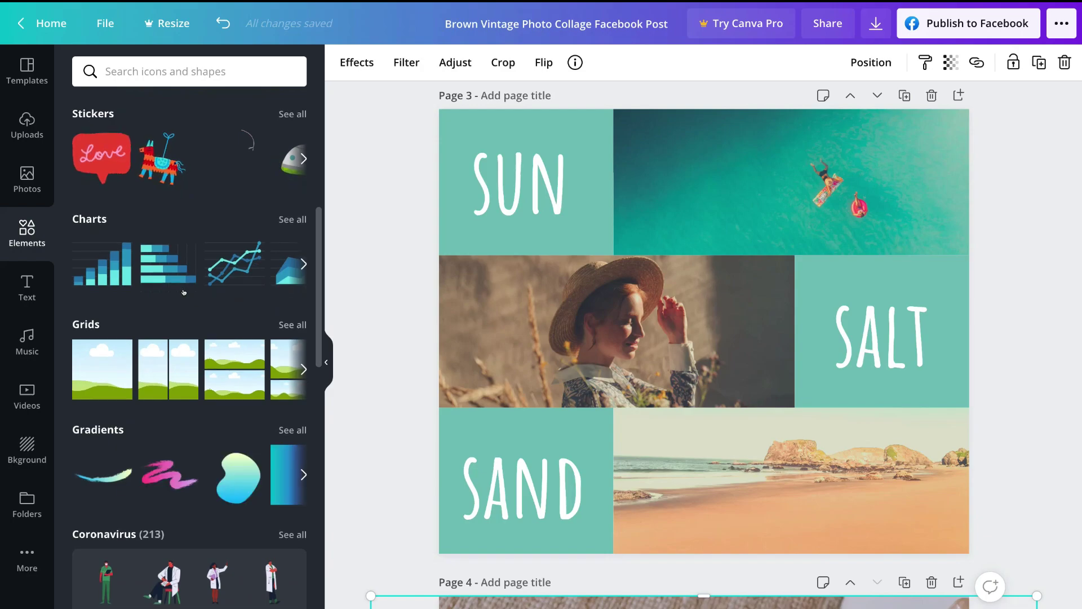
scroll(191, 251, up, 8)
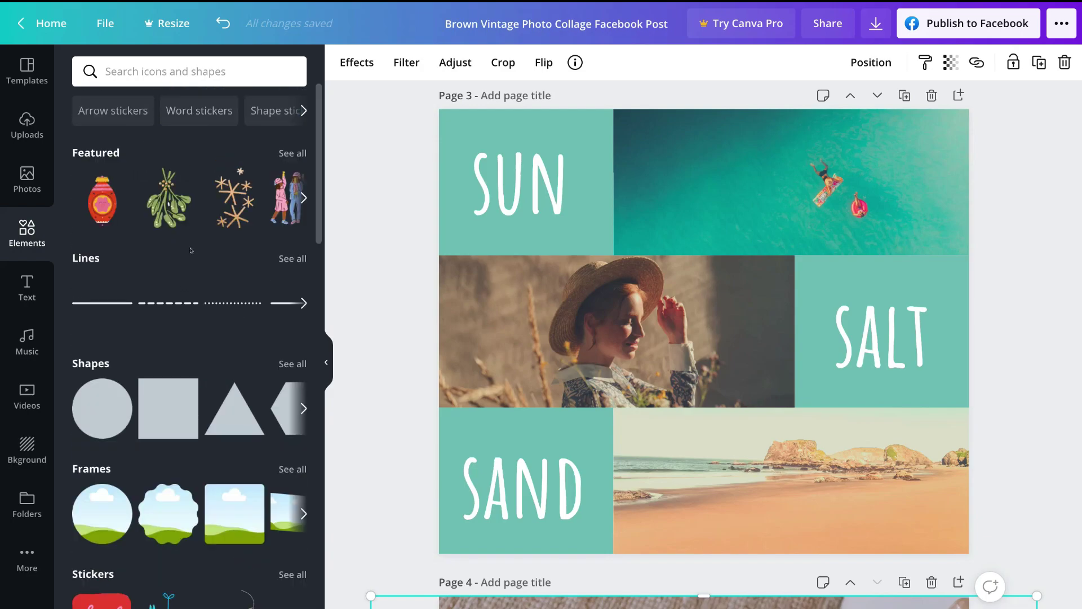
click(170, 72)
text(animals)
key(Return)
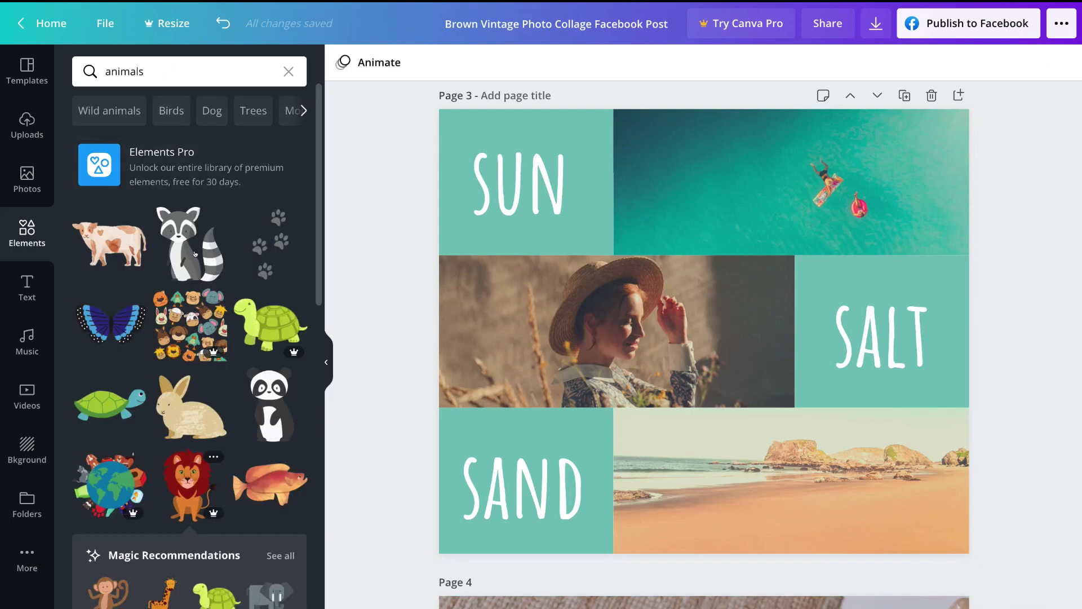
Step: Try the lion graphic on page 3 at an enlarged size, and delete it
scroll(182, 314, down, 1)
scroll(182, 314, down, 3)
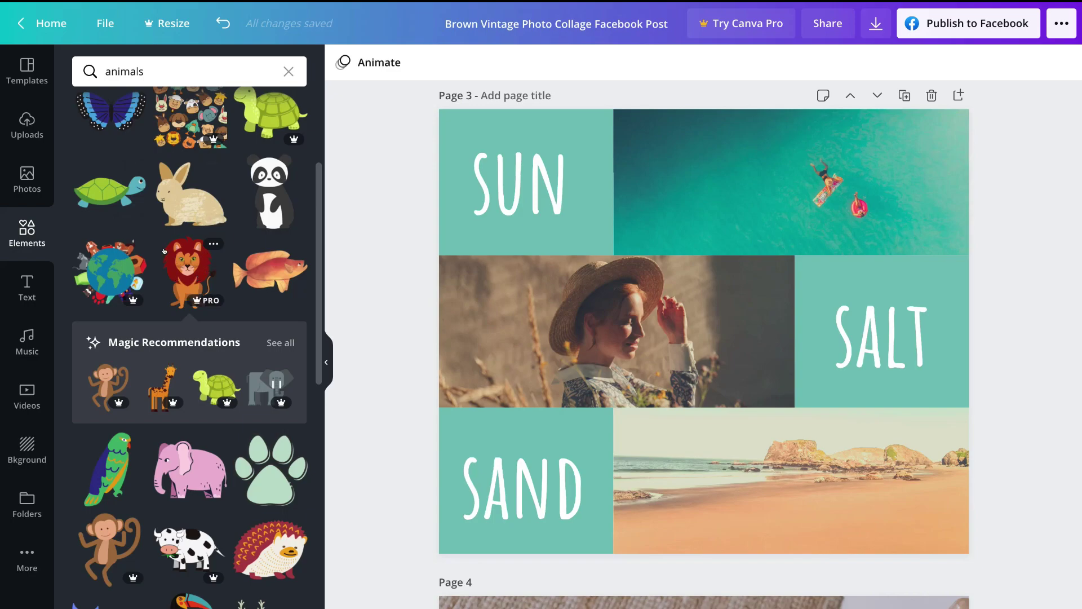
click(188, 275)
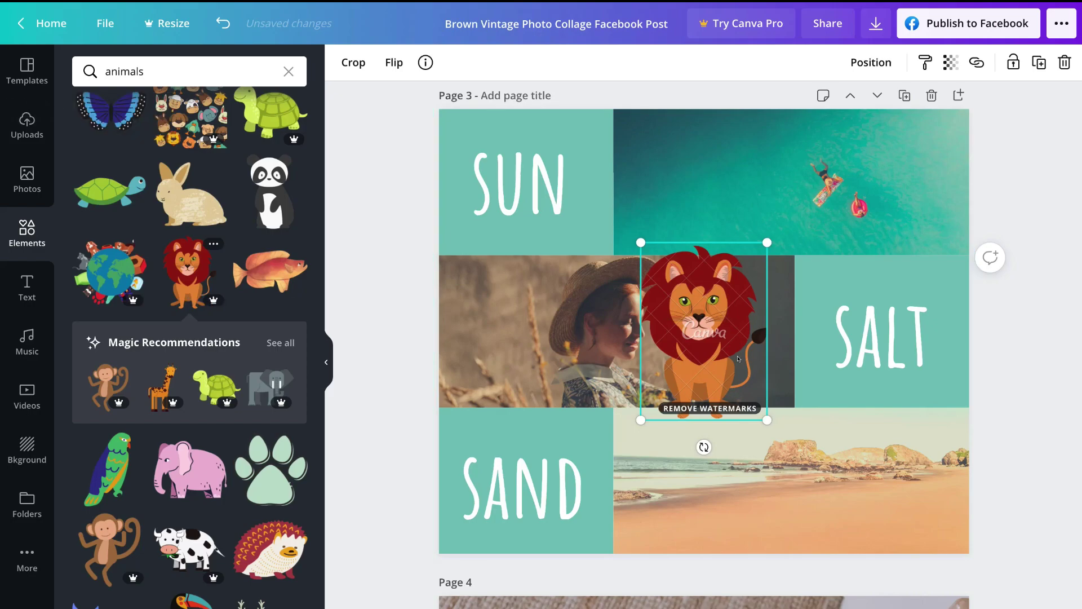
drag(768, 420, 836, 516)
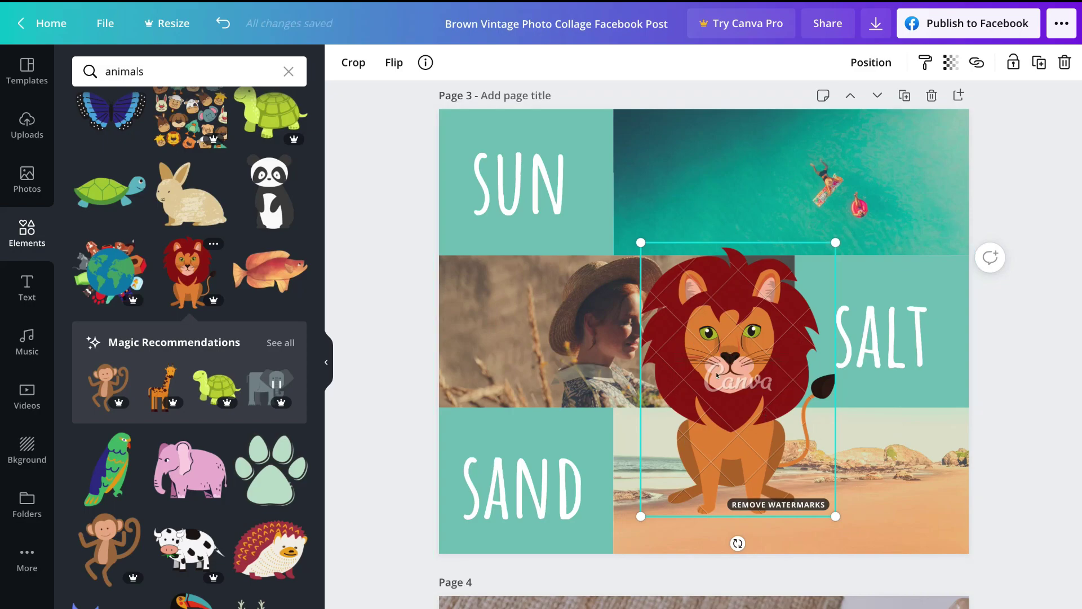
key(Delete)
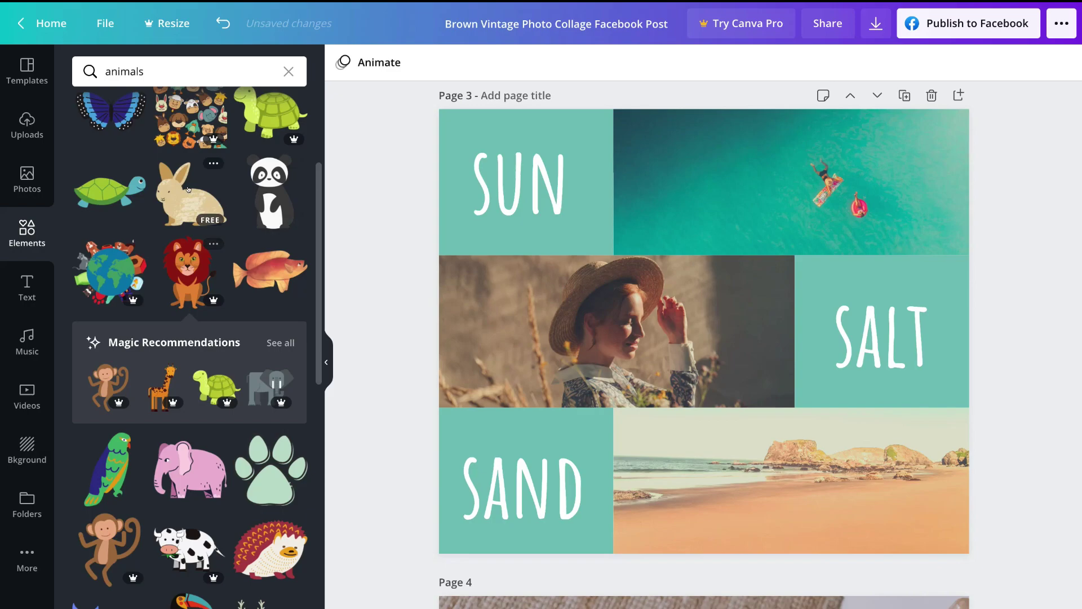
Step: Try the free rabbit graphic over the beach photo beside "SAND", and delete it
click(189, 189)
drag(790, 415, 713, 500)
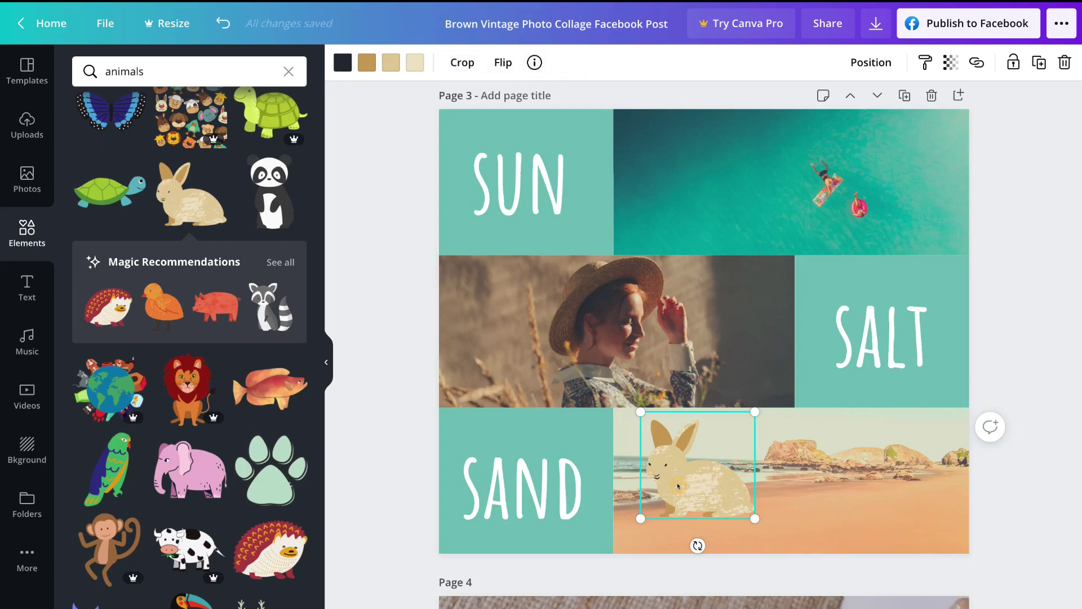
key(Delete)
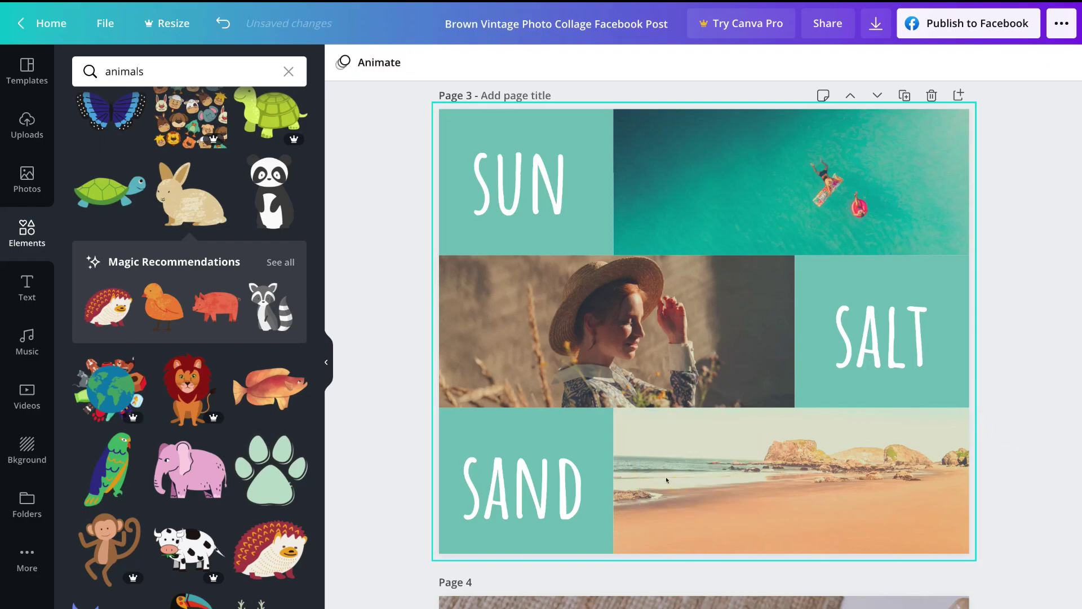
Step: Add the "PLAY" font combination to page 3, shrink it to font size 138 and place it over the sea photo beside "SUN"
click(26, 284)
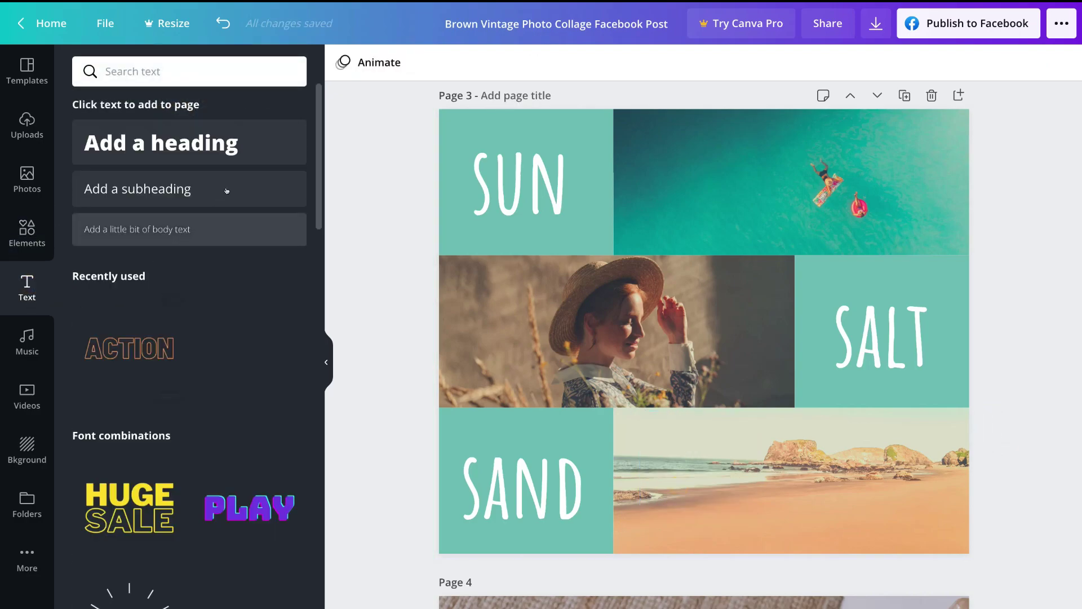
scroll(268, 338, down, 1)
scroll(265, 337, down, 5)
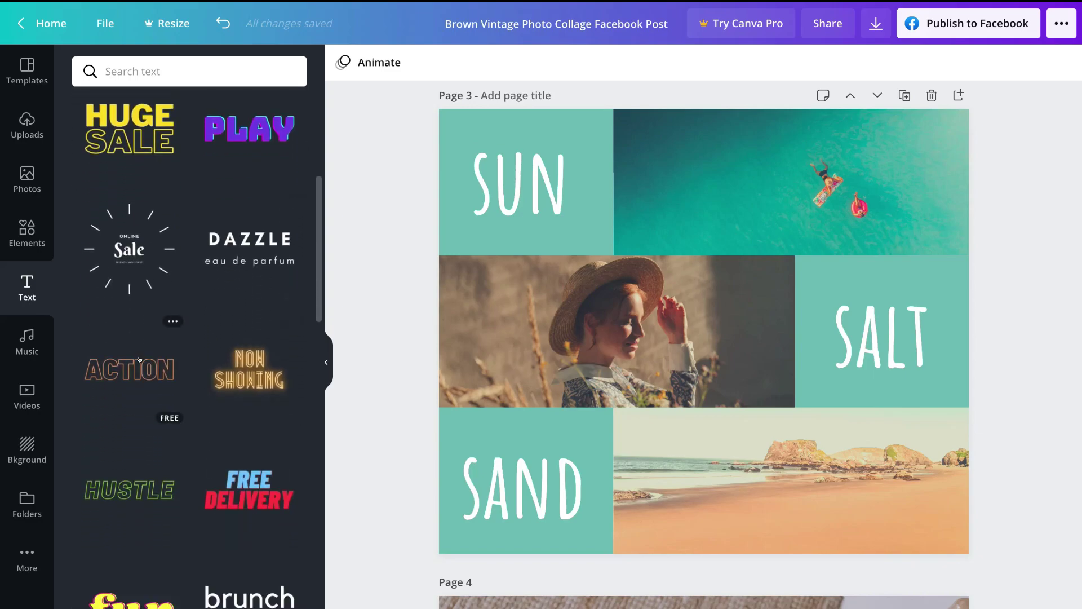
scroll(251, 302, up, 2)
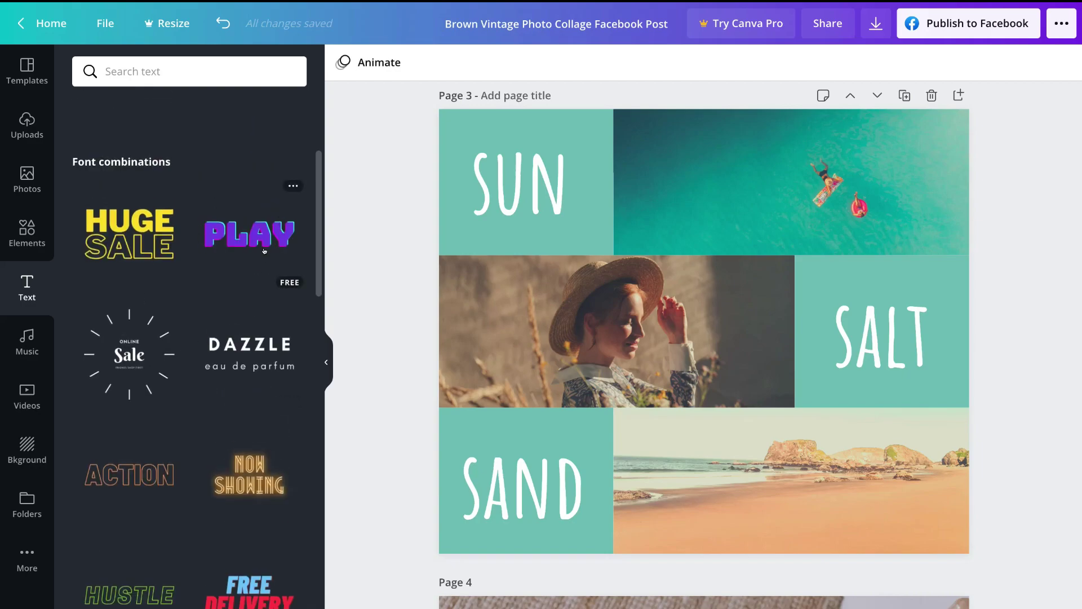
click(240, 229)
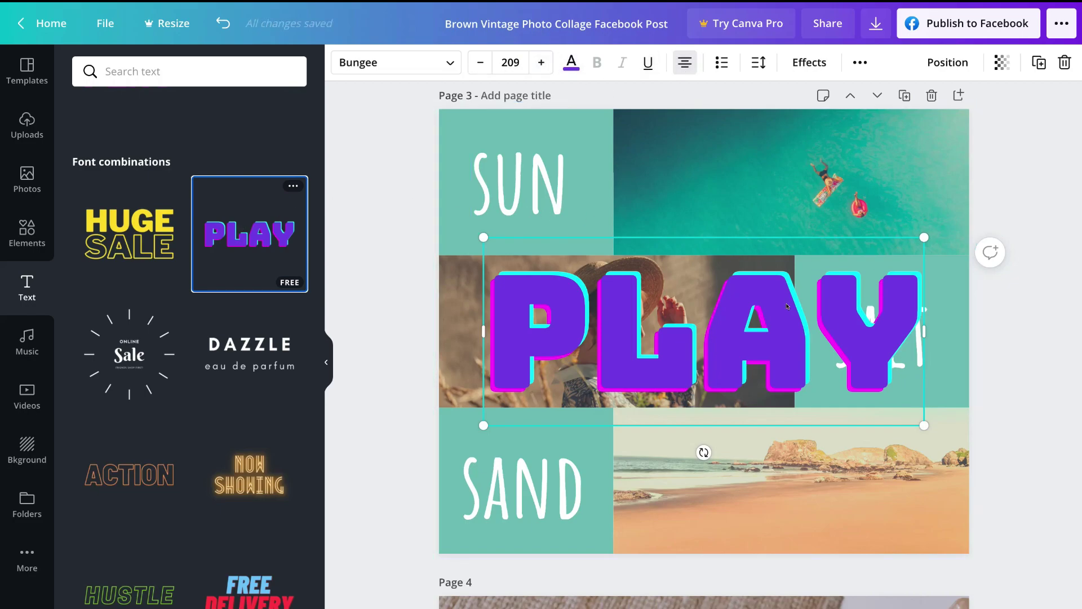
drag(927, 429, 784, 360)
drag(676, 325, 806, 213)
Step: Replace the "PLAY" wording with the person's first name and widen the text box so it fits on one line
double_click(801, 202)
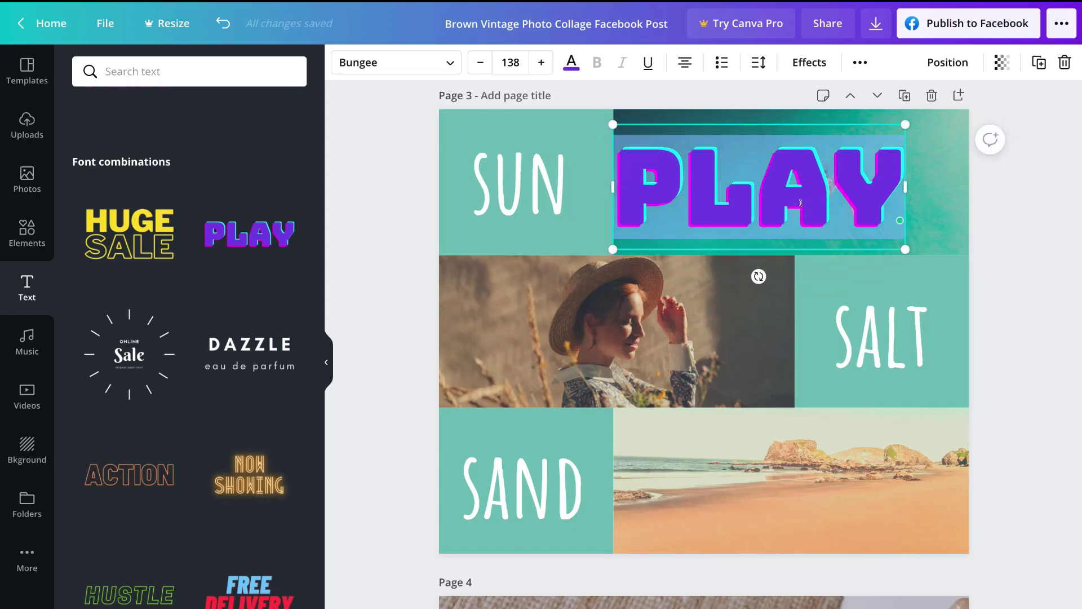
text(STEWART)
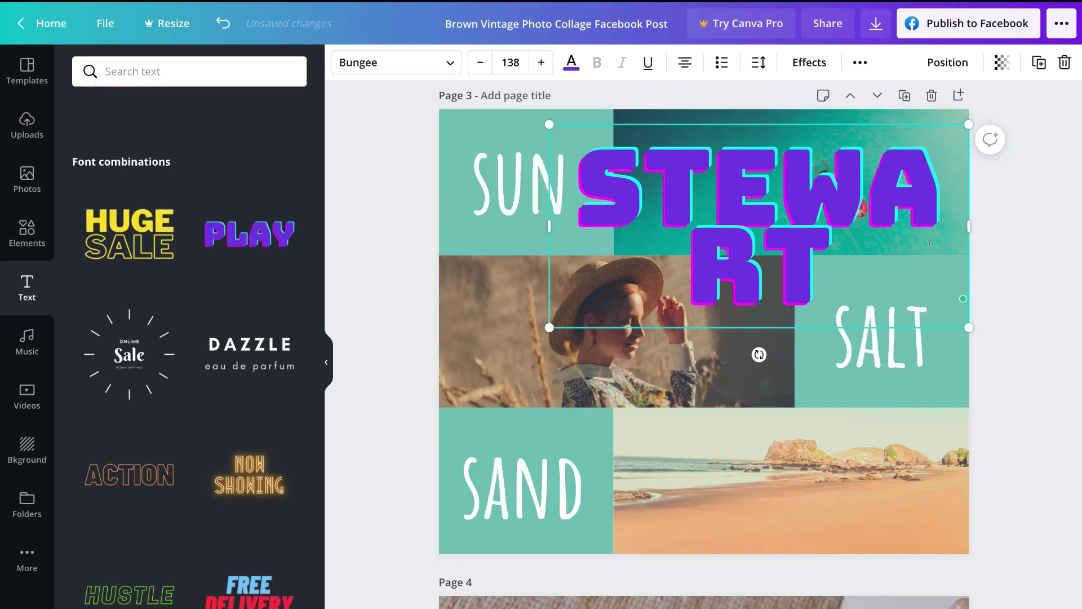
drag(966, 227, 1067, 222)
Step: Shrink the name text to font size 49.7 and move it to the upper-left corner of the sea photo
drag(547, 243, 902, 217)
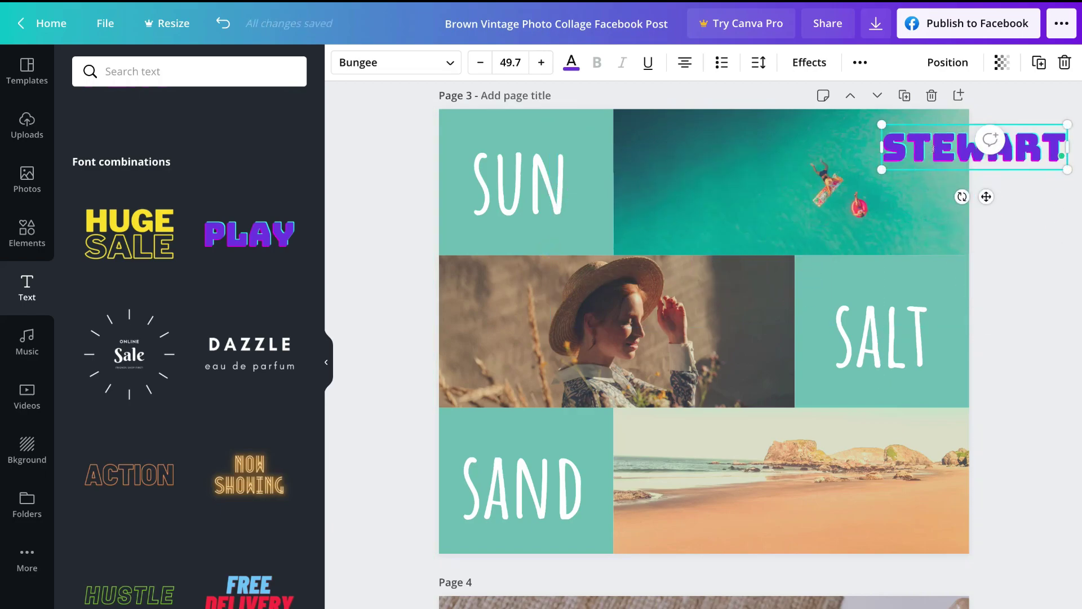
drag(936, 148, 680, 139)
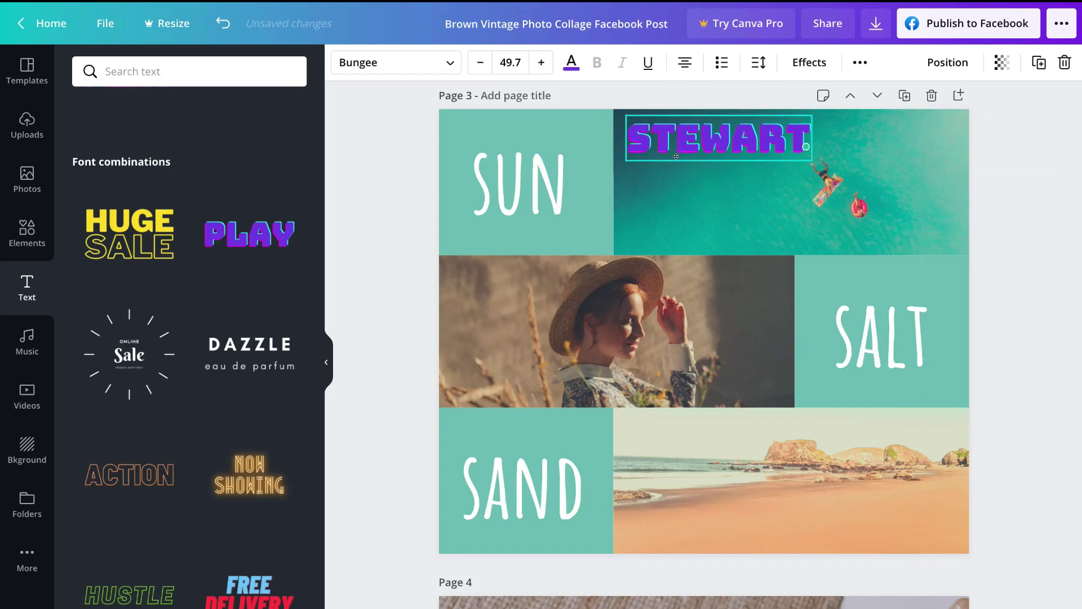
click(843, 194)
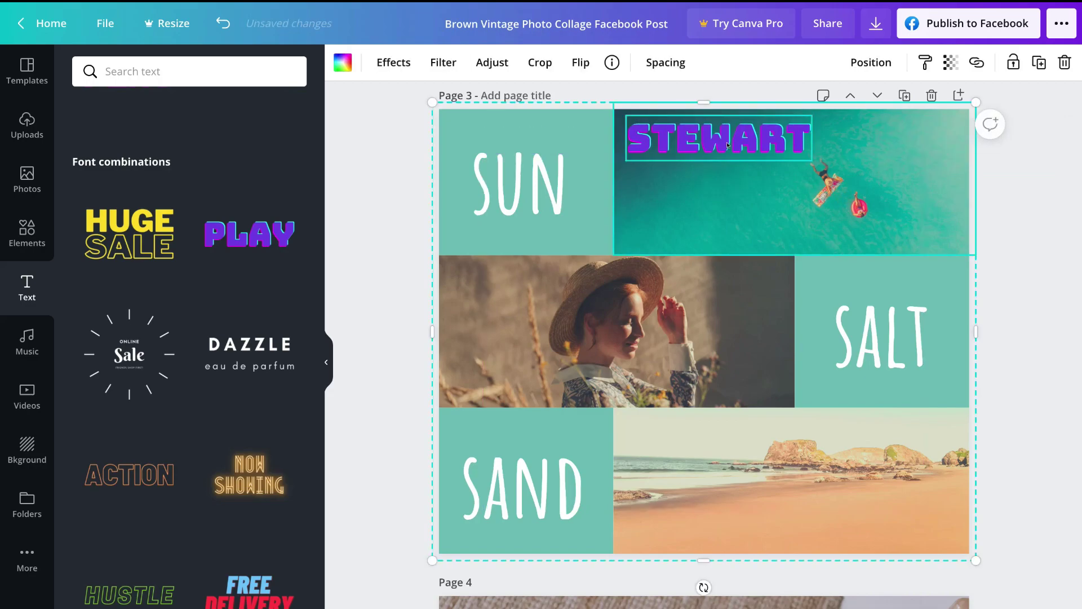
Step: Browse more of the font combinations, and look over the Epic and Travel tracks in the music library
scroll(232, 405, down, 6)
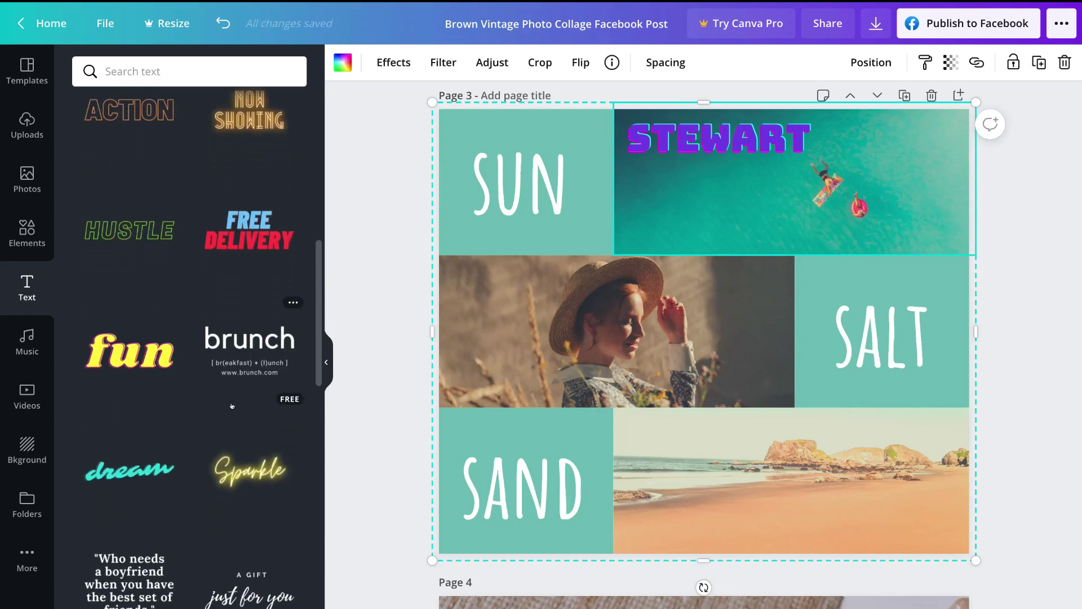
scroll(232, 406, down, 6)
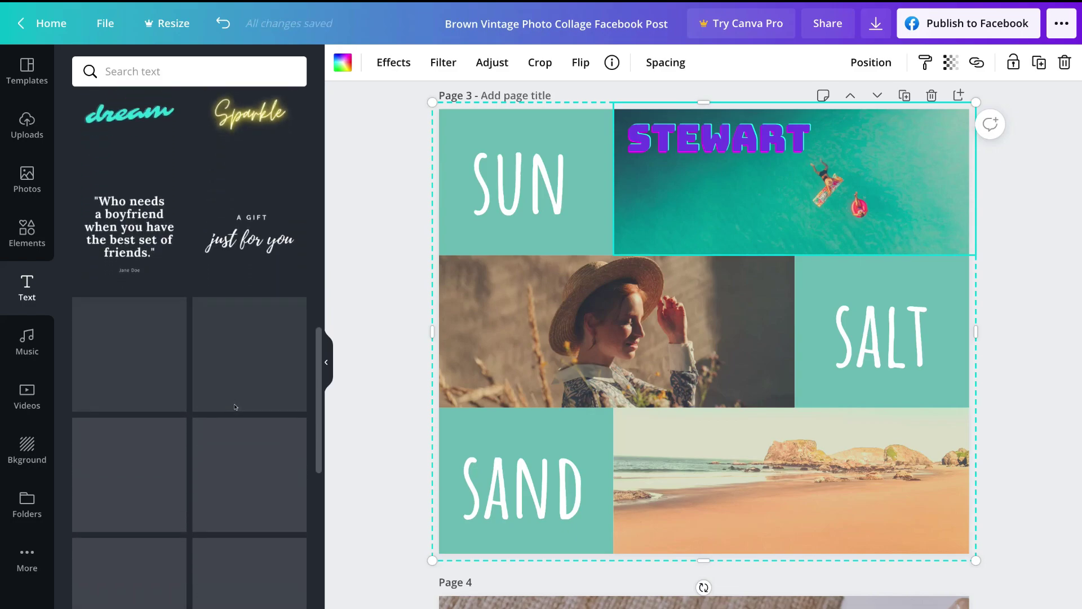
click(157, 67)
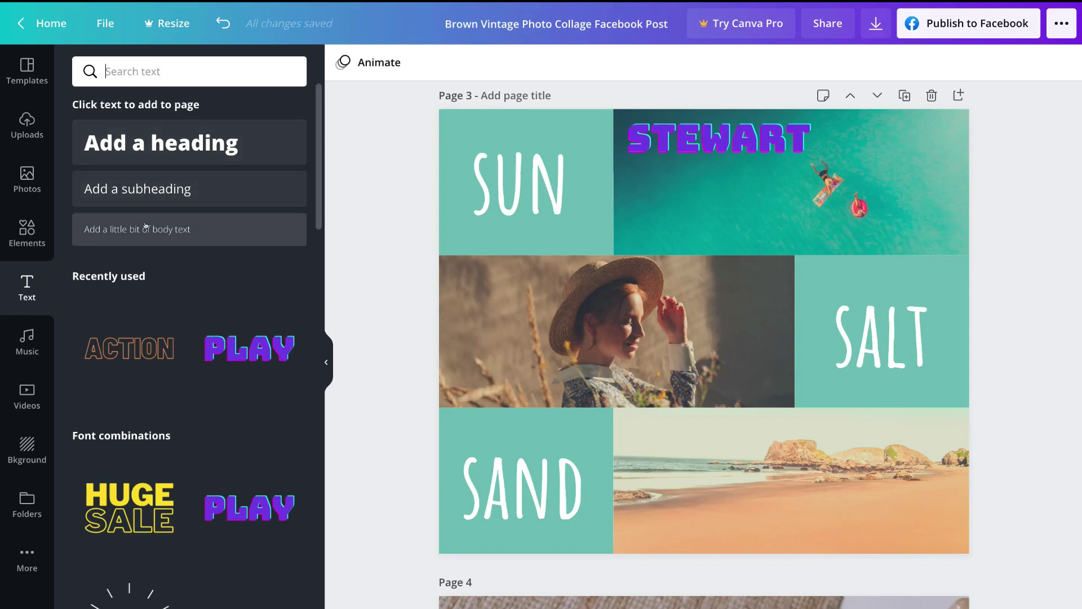
click(27, 335)
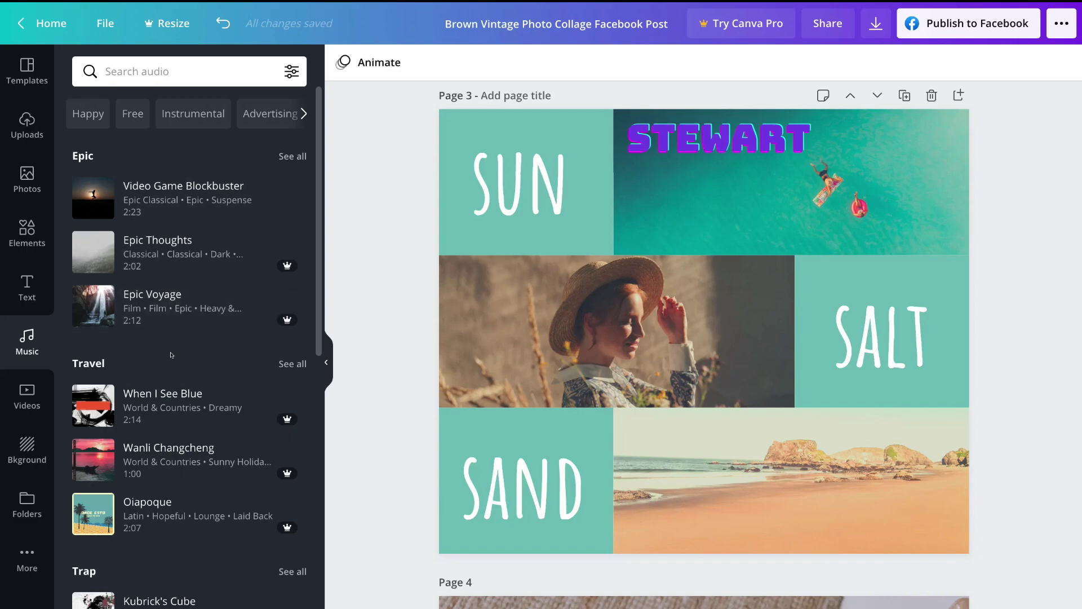
Step: Replace the photo of the woman in the hat on page 3 with the free 29.0s glowing-hexagon background video
click(23, 398)
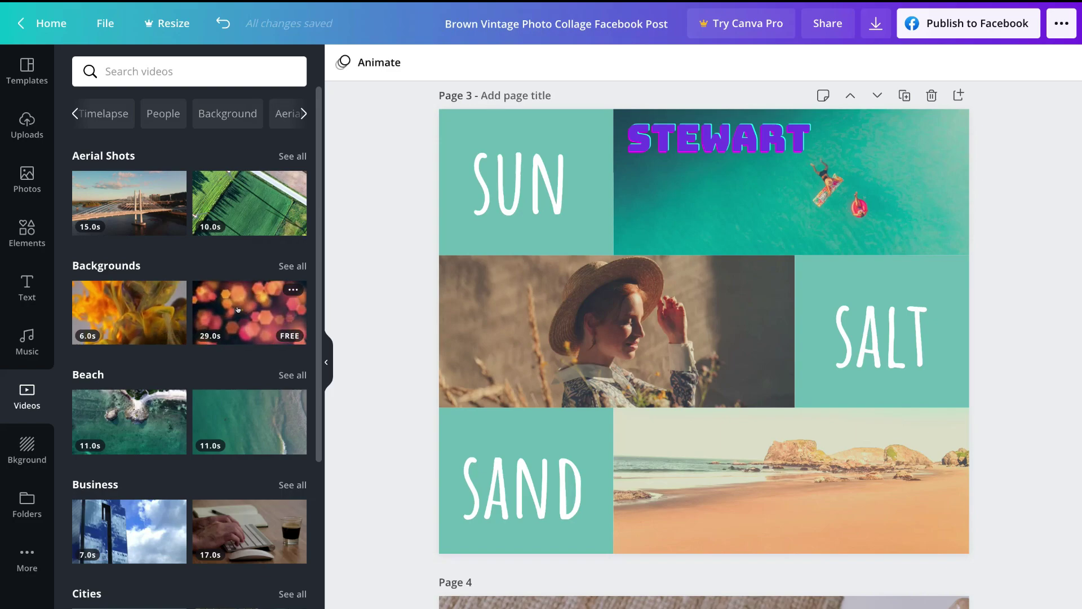
drag(238, 309, 465, 318)
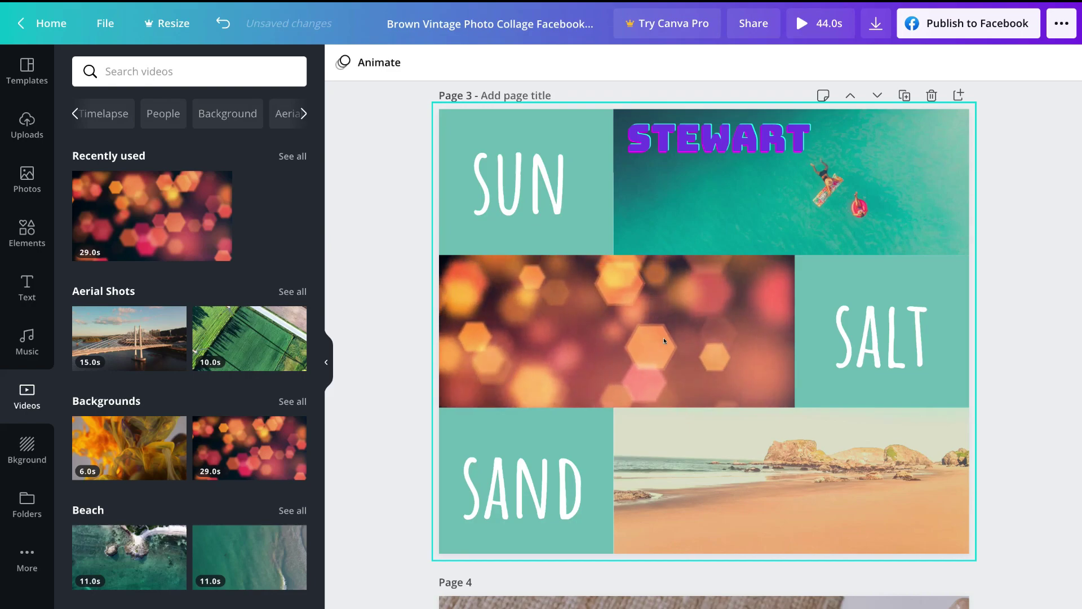
click(625, 325)
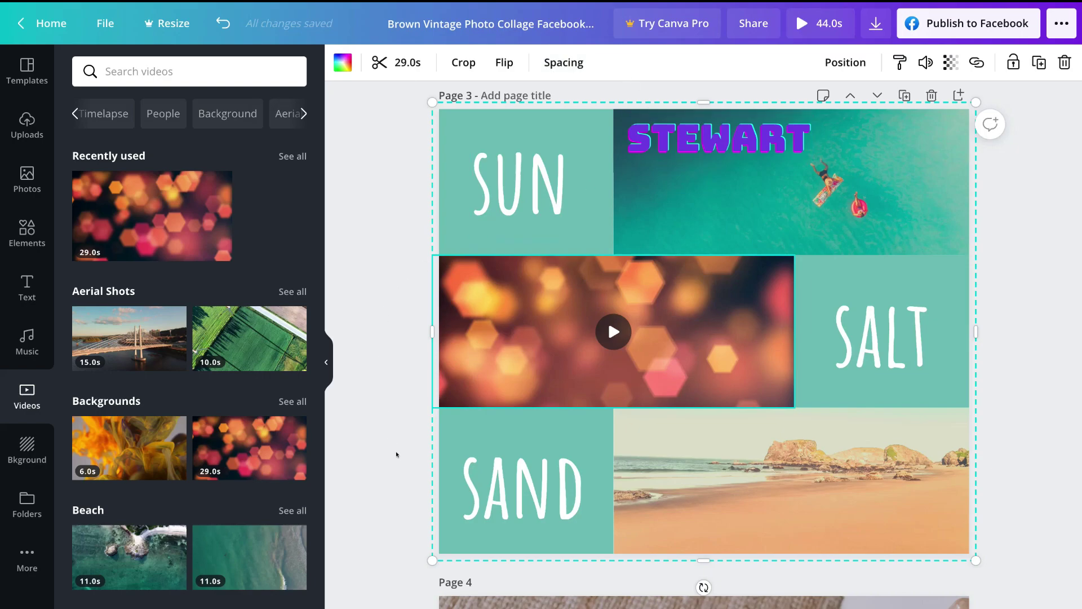
Step: Look over the available backgrounds, the folders, and the additional apps and integrations
click(16, 450)
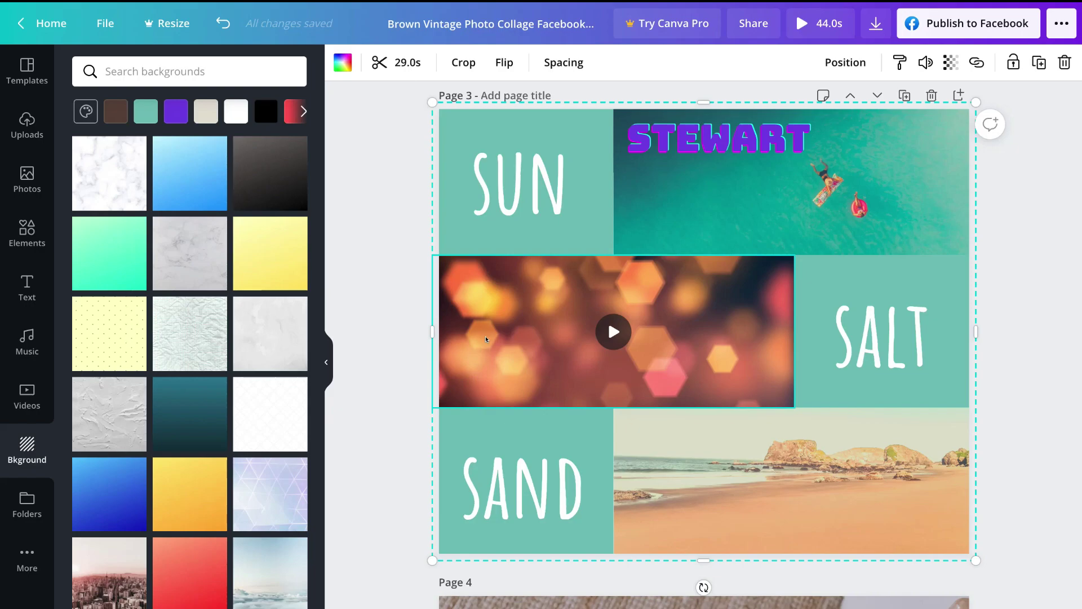
click(14, 515)
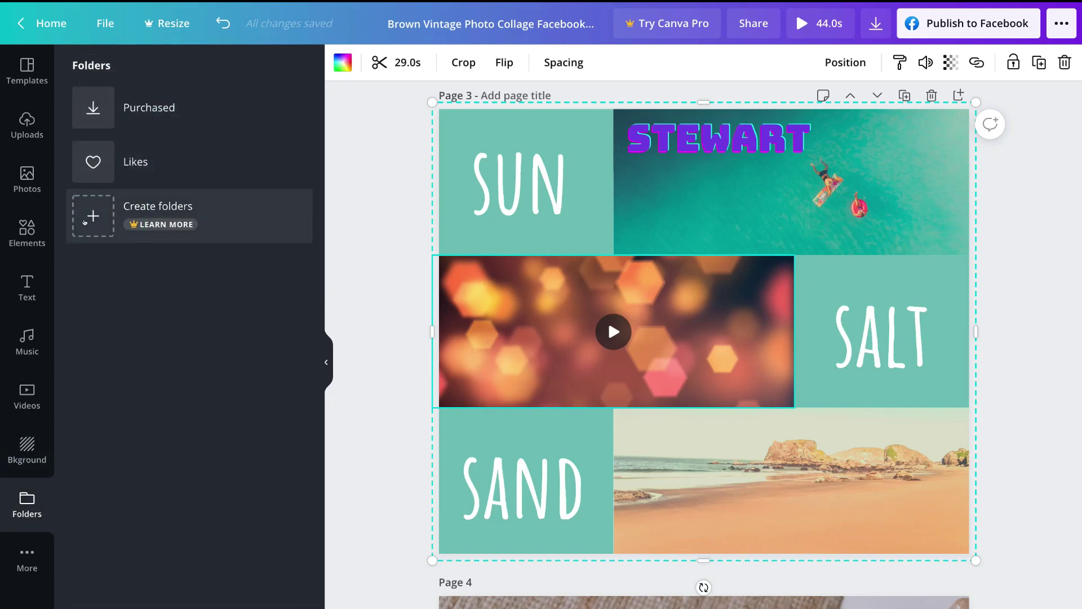
click(25, 554)
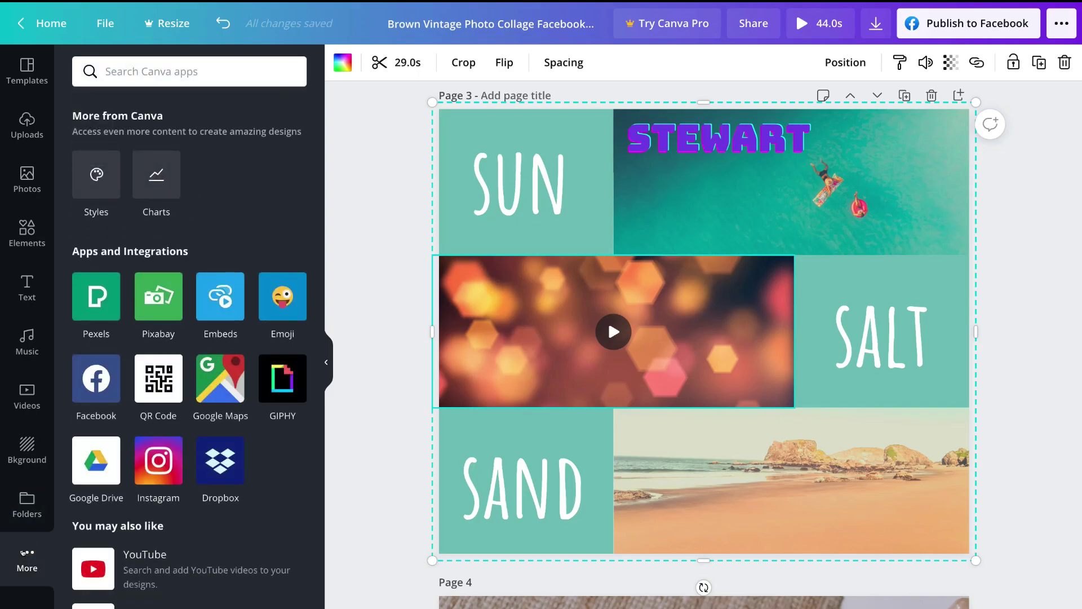
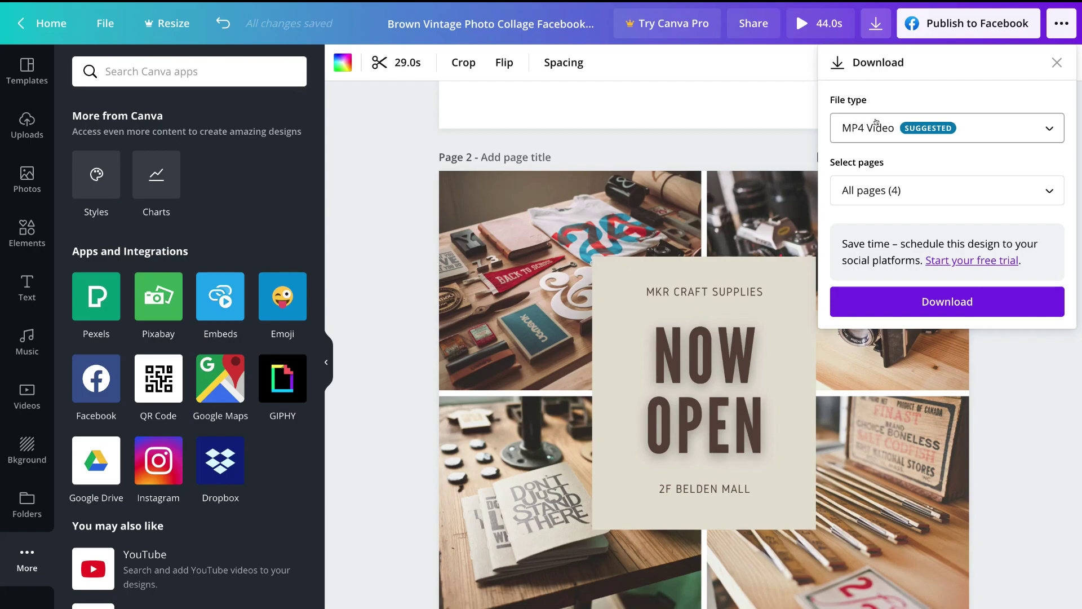
Step: Set the design's download file type to PNG and review the other available formats
click(933, 128)
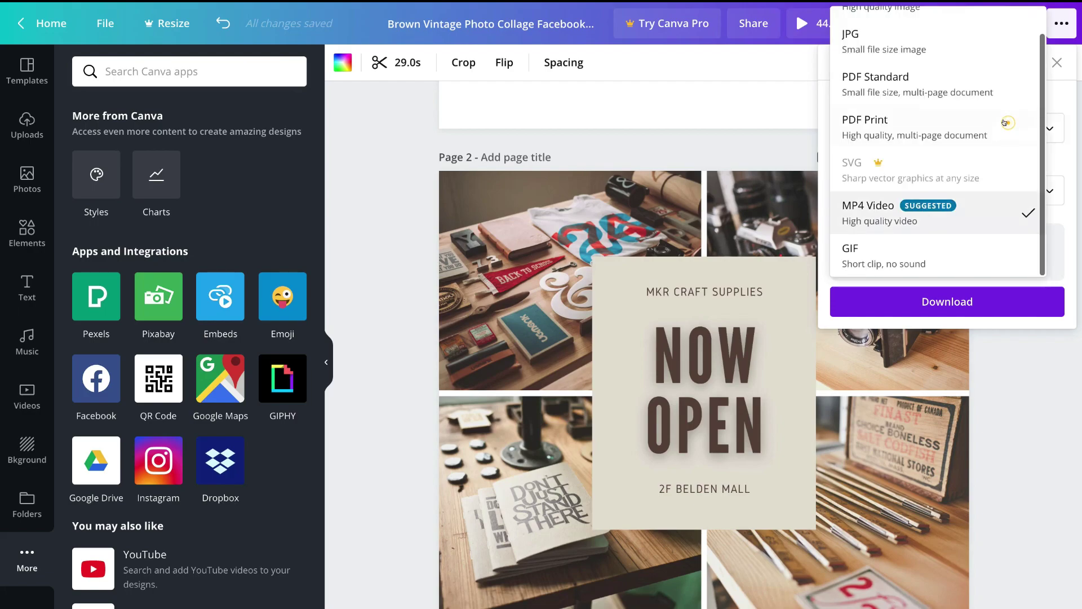
scroll(956, 62, up, 1)
click(910, 35)
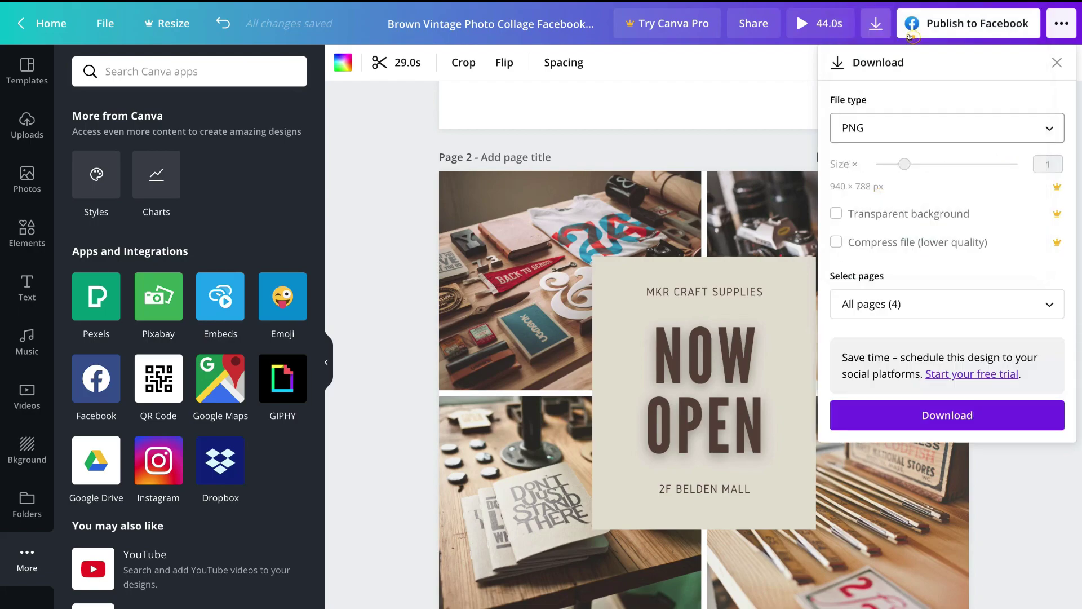
click(925, 131)
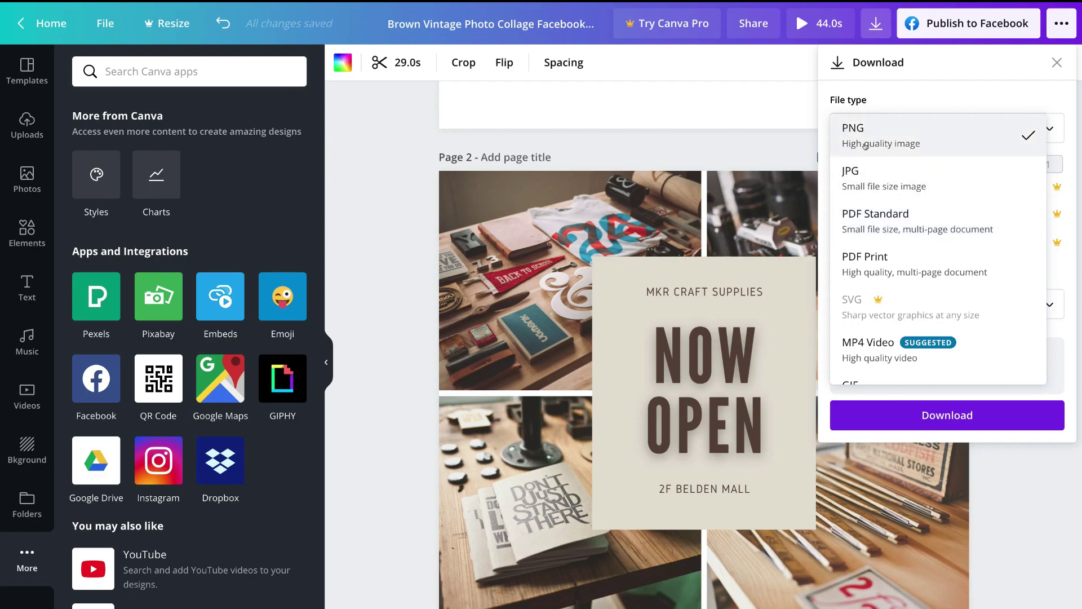
click(925, 94)
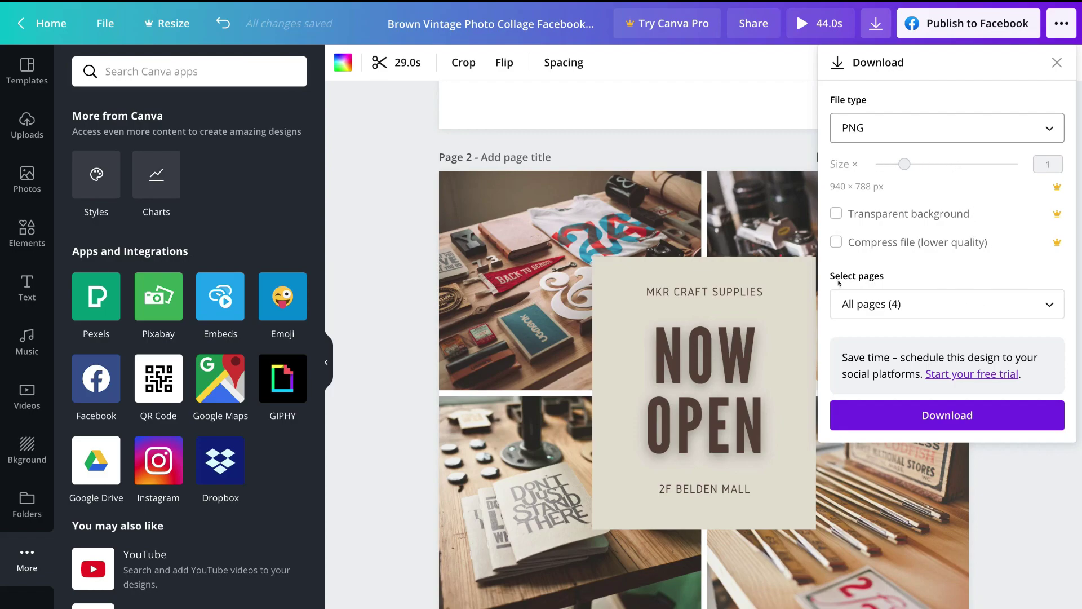
Step: Limit the download to page 2 only
click(950, 307)
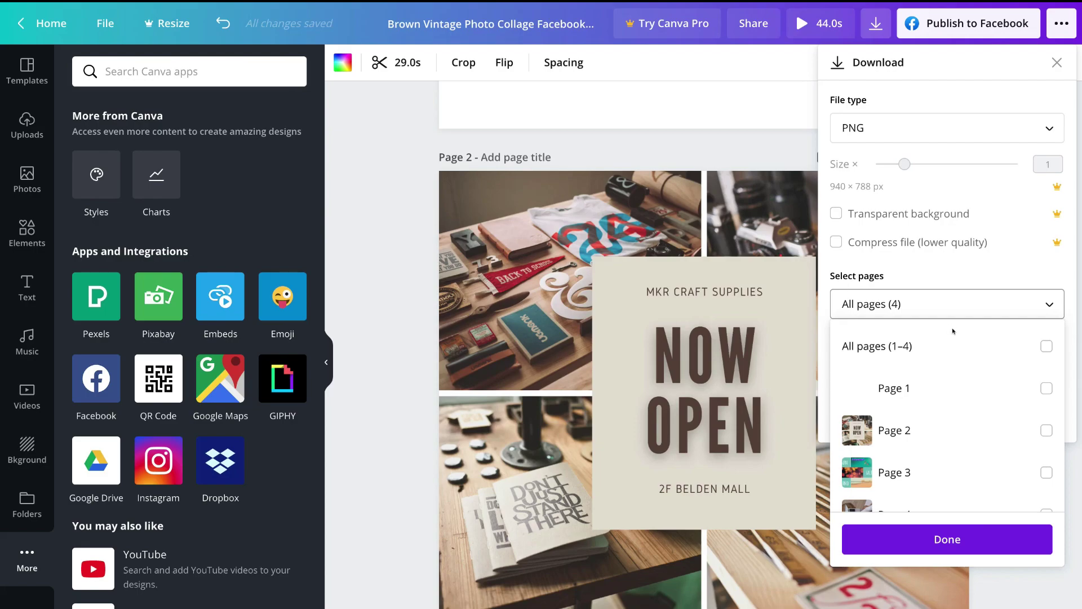
click(947, 432)
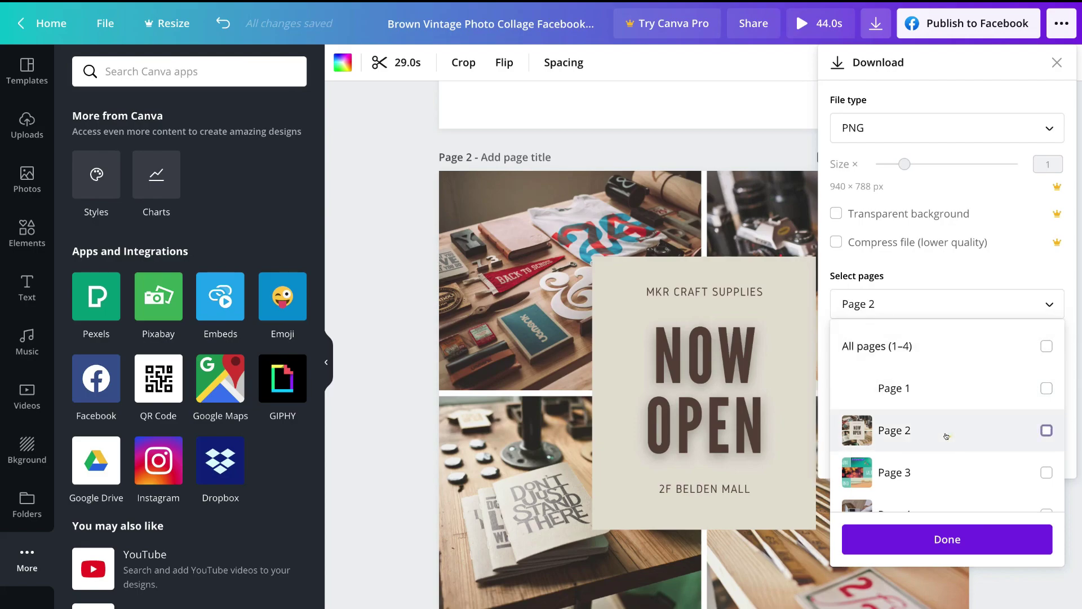
click(1034, 260)
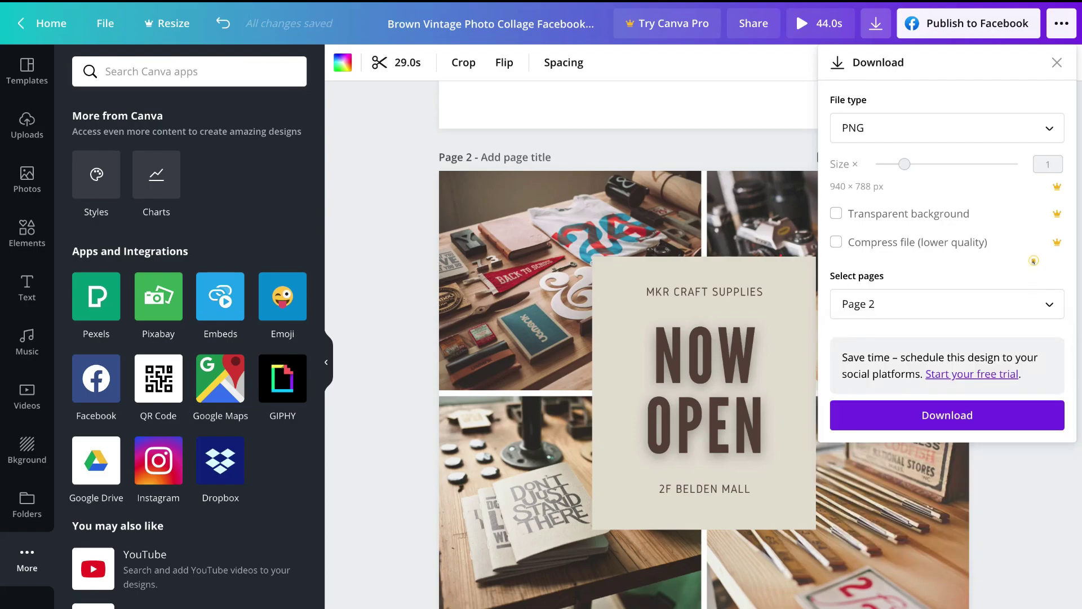
Step: Download the selected page as an image, and dismiss the download notice and the post-scheduling offer to continue editing
click(984, 405)
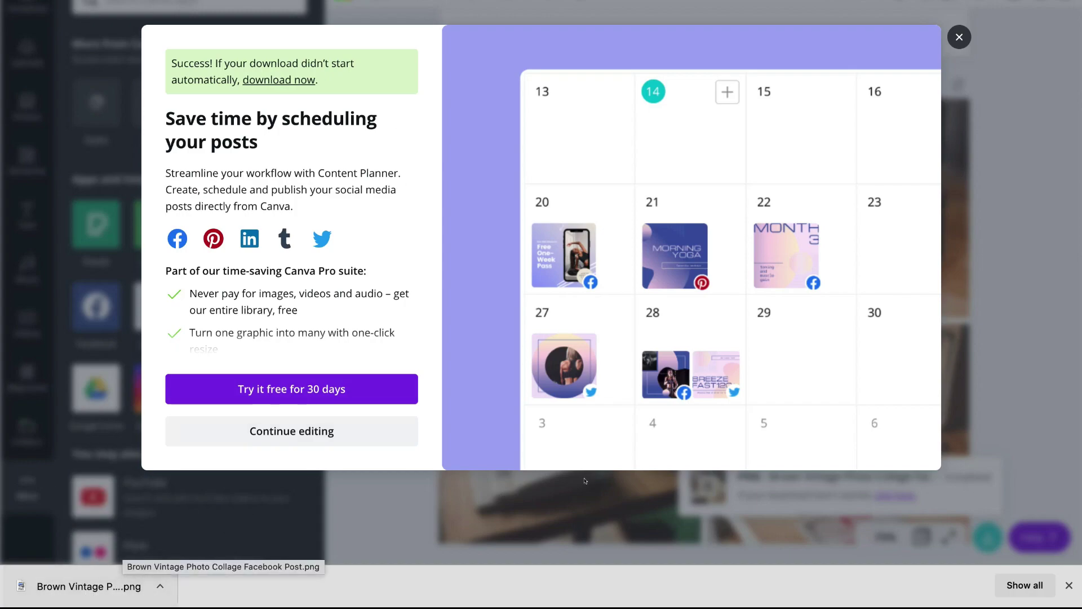
click(1071, 586)
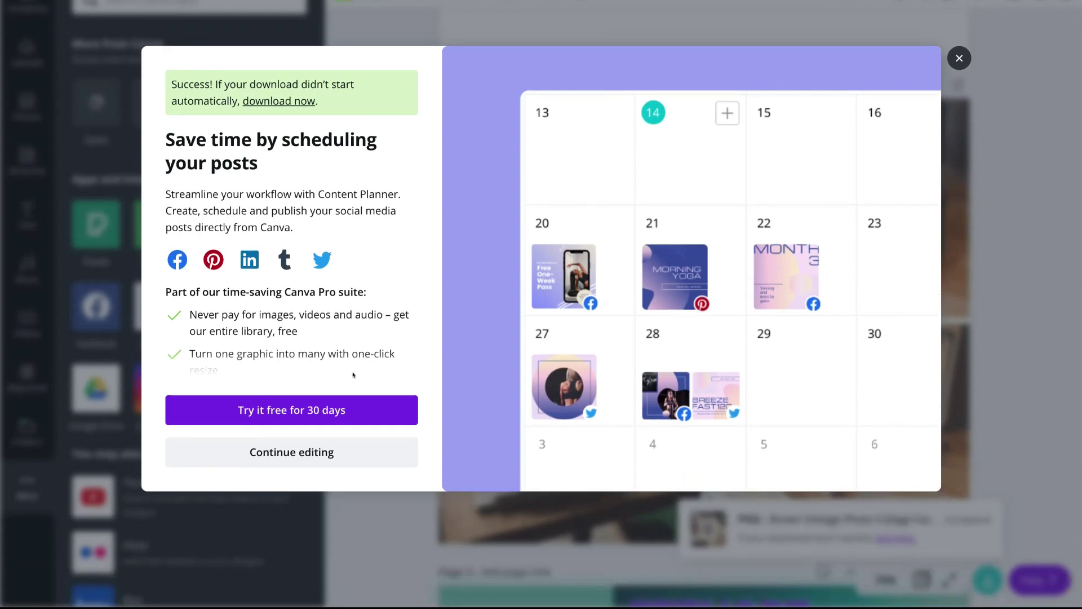
click(309, 450)
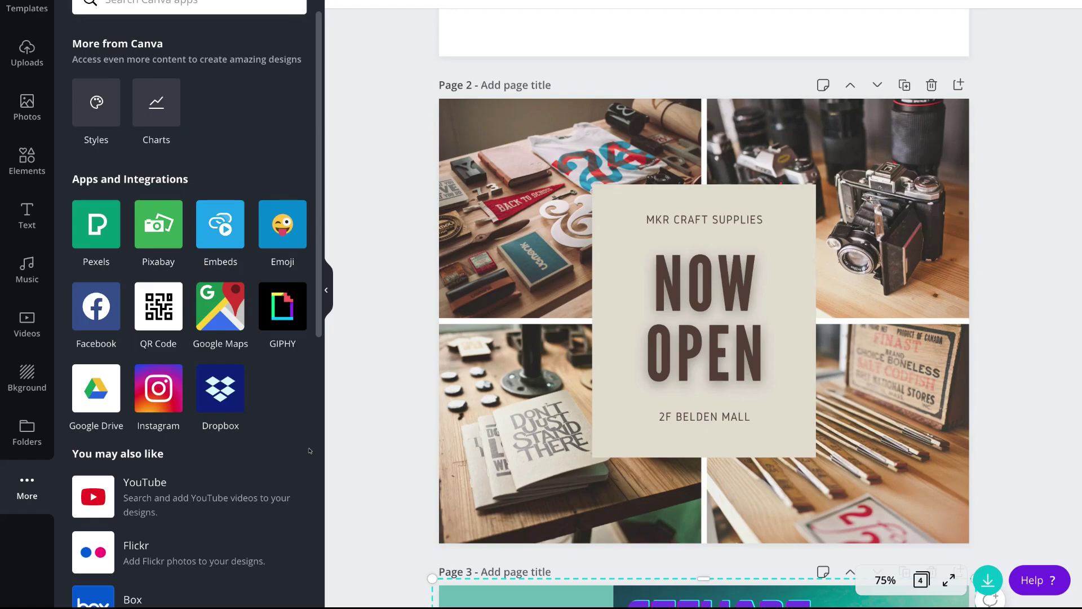
Step: Return to the Facebook post template collection
click(23, 5)
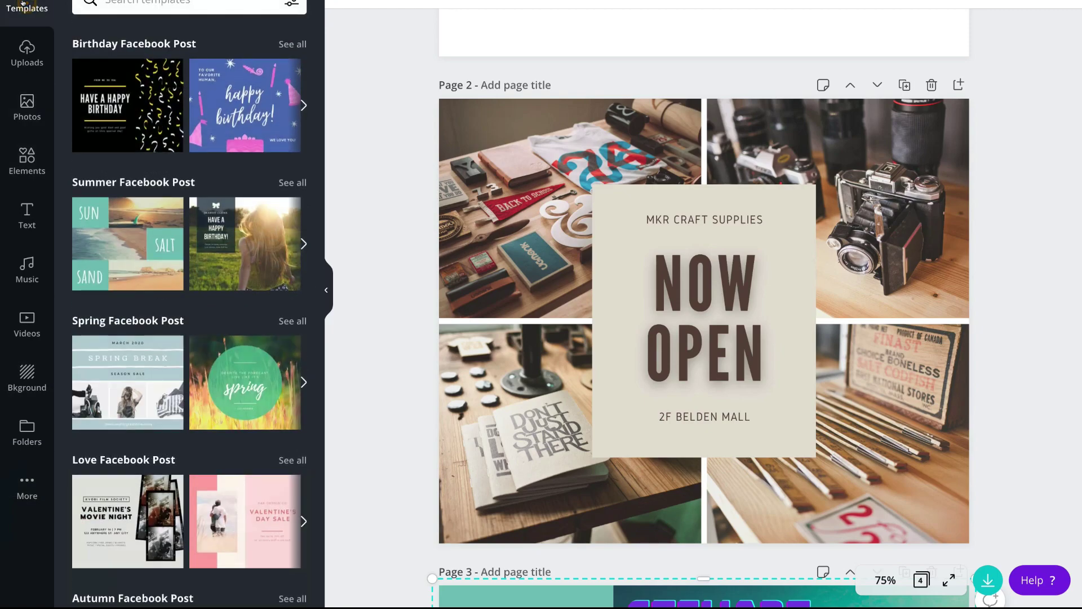